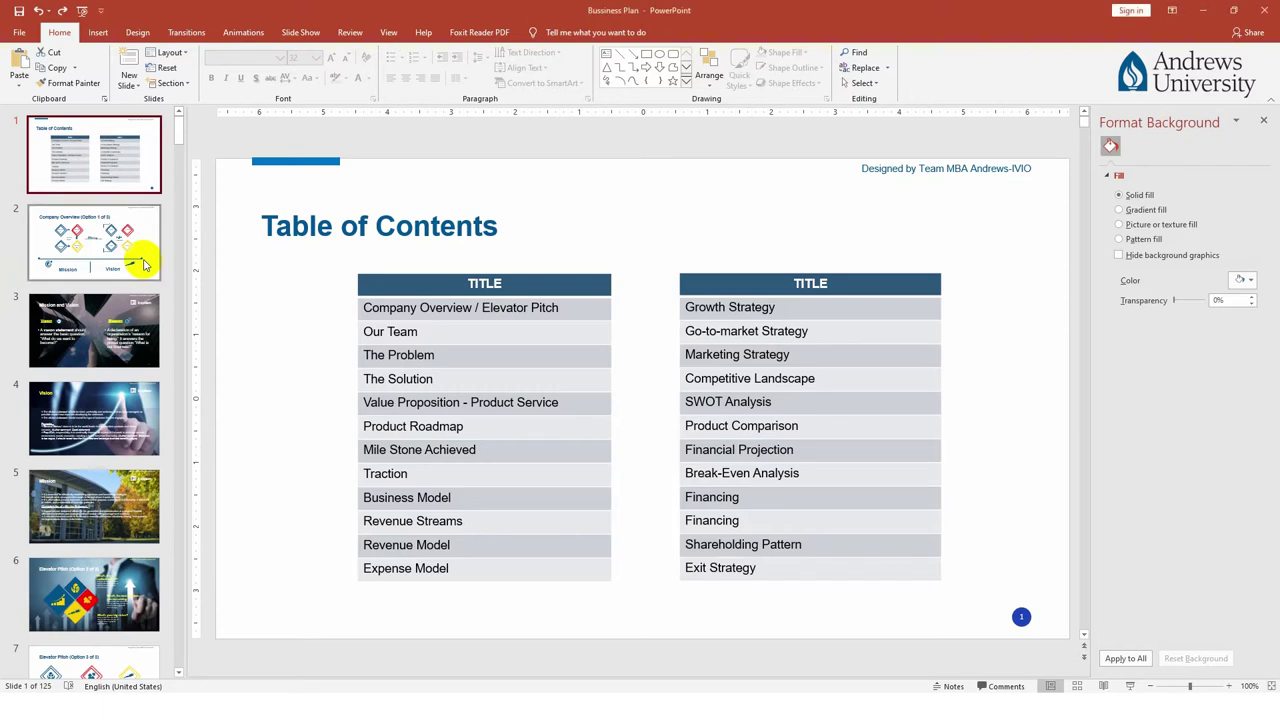
Apply 14_Custom Layout, with its blurred office background, to the Company Overview (Option 1 of 3) slide
click(85, 225)
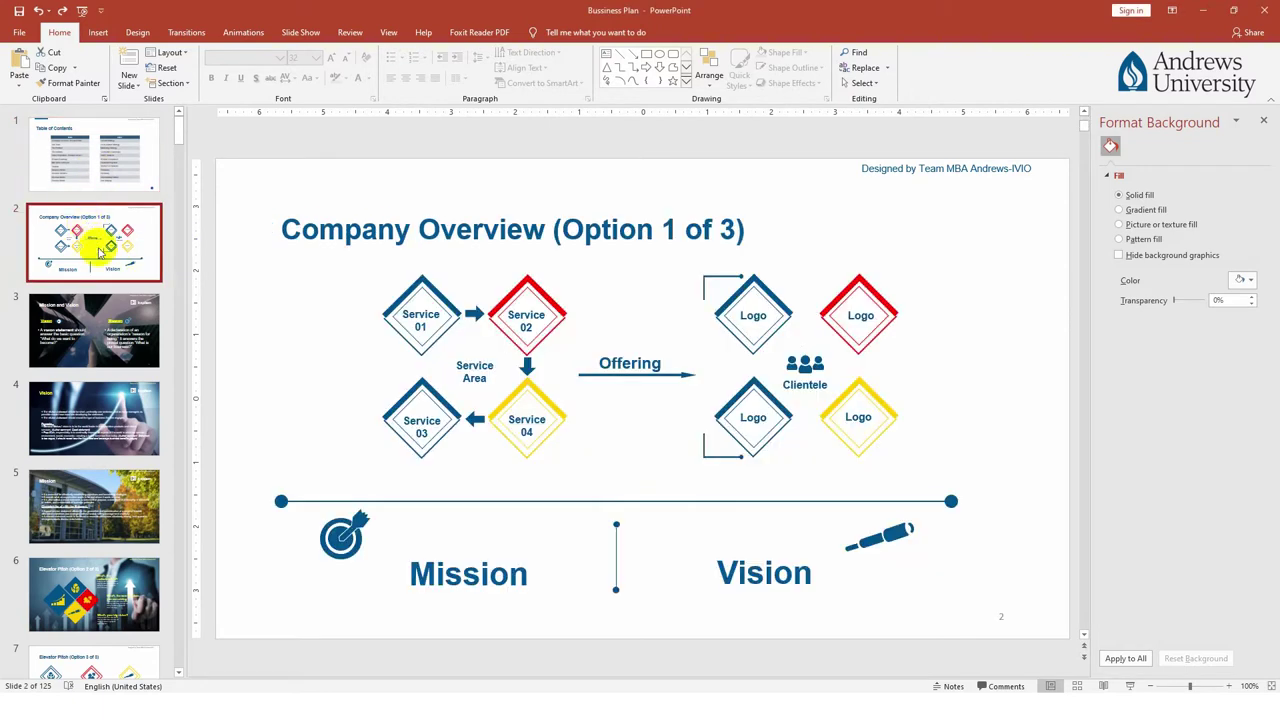
click(135, 345)
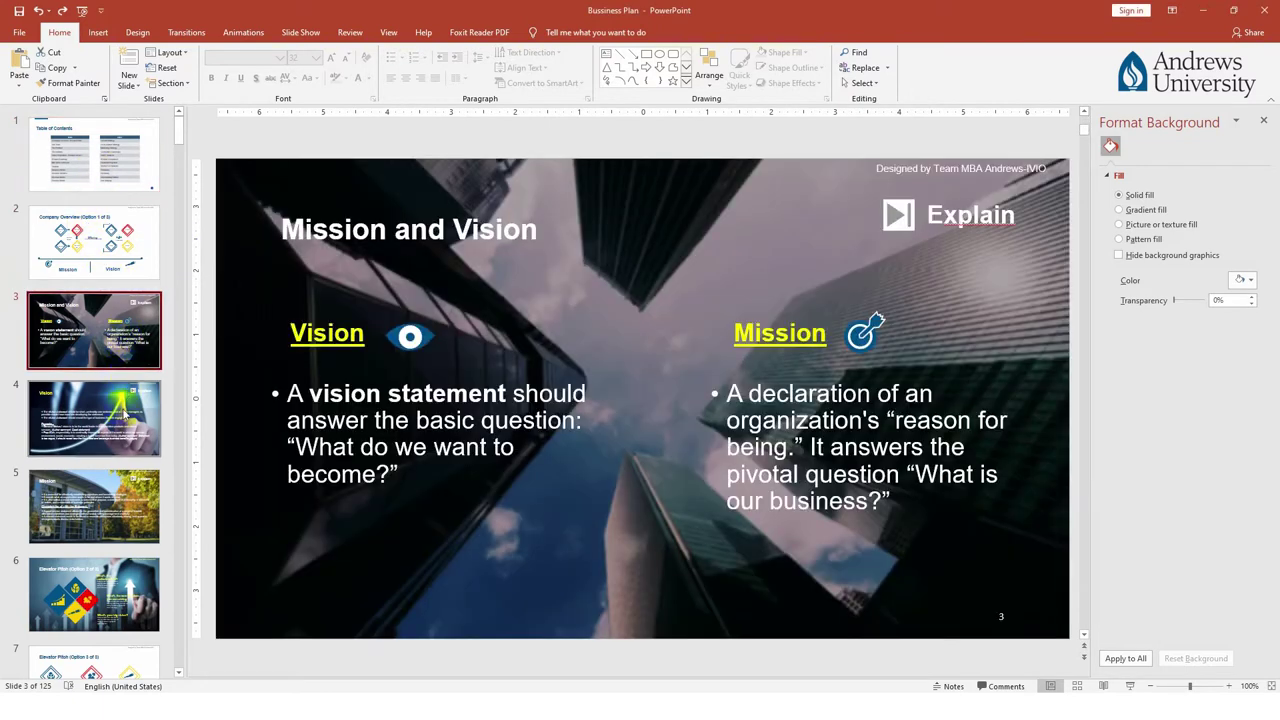
click(128, 415)
click(92, 242)
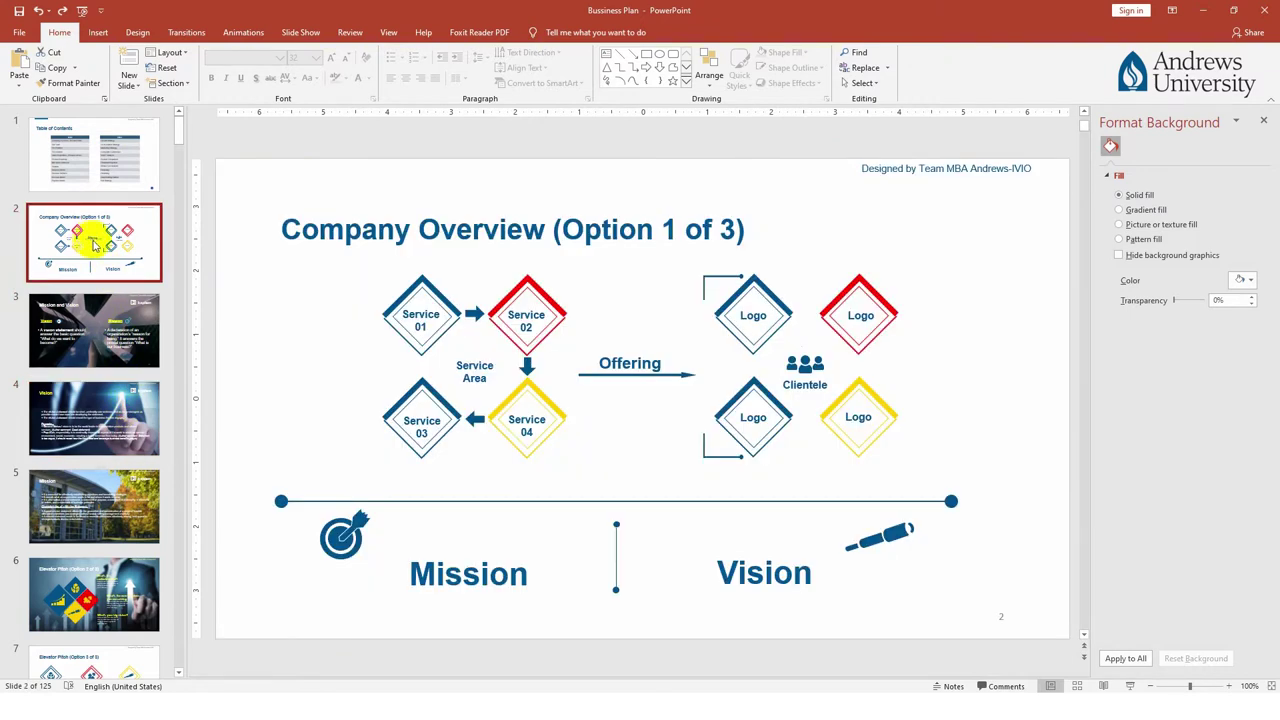
right_click(270, 322)
click(251, 334)
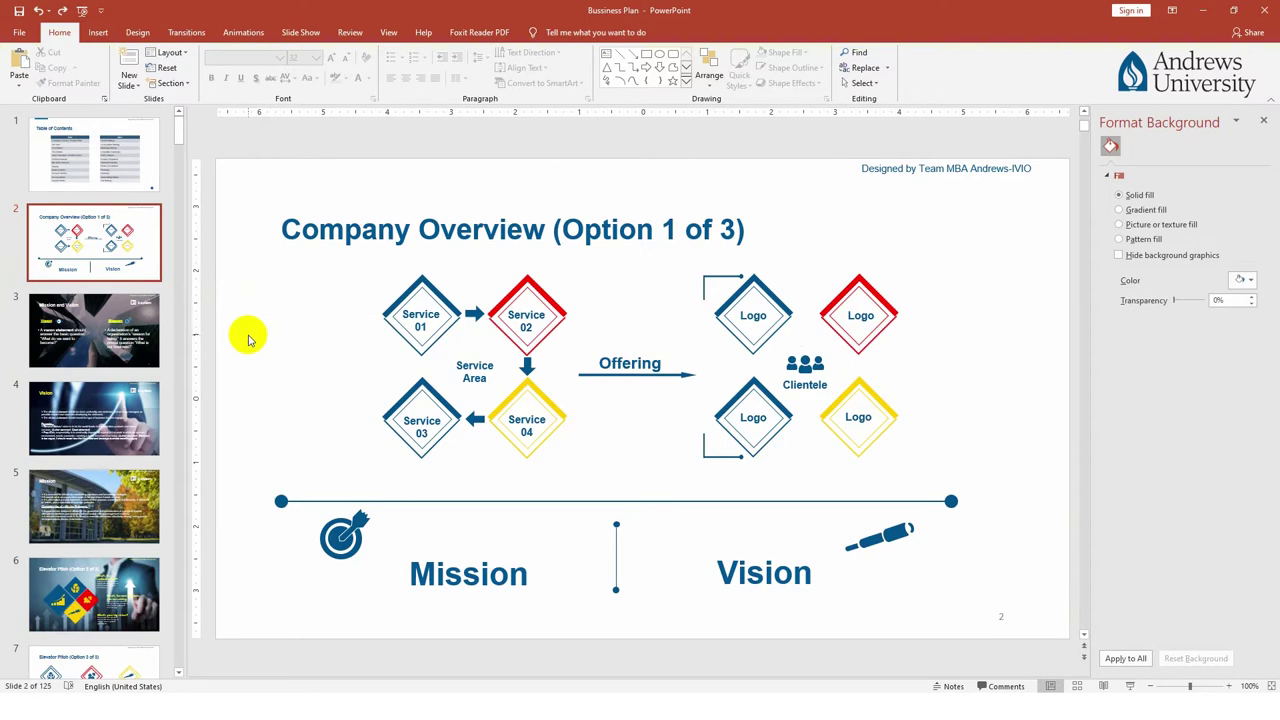
right_click(292, 296)
mouse_move(328, 341)
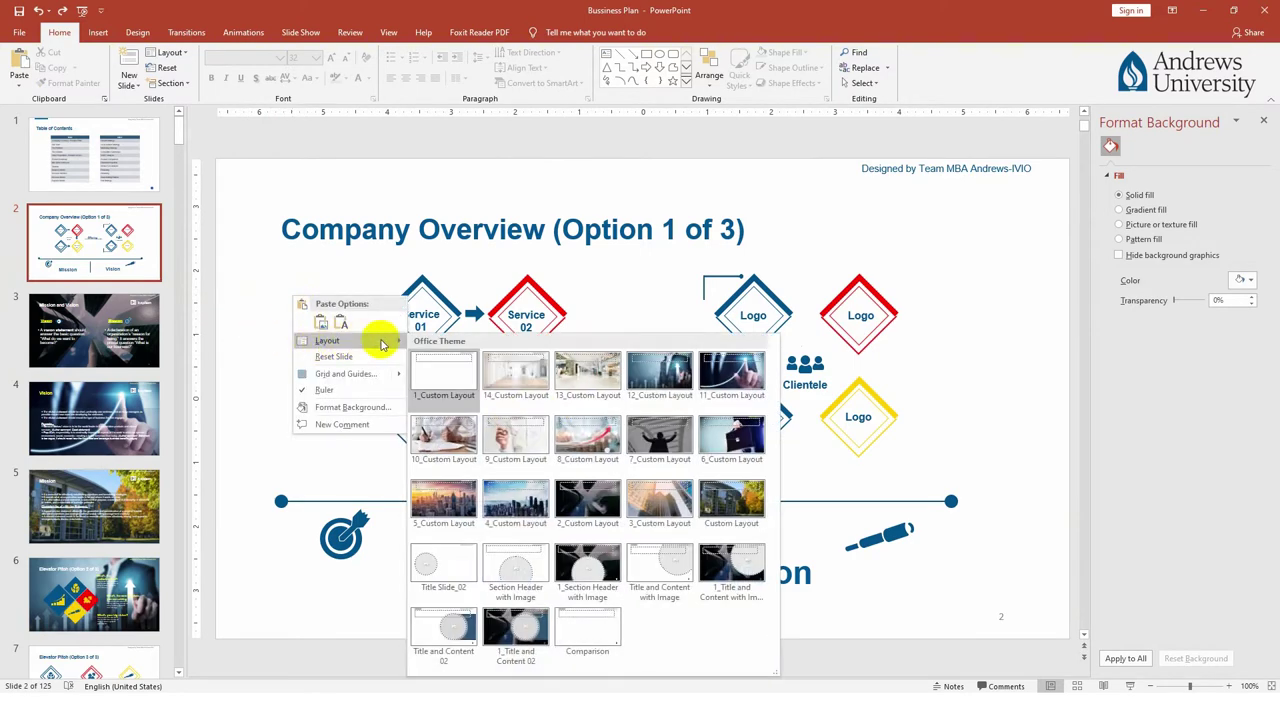
click(516, 375)
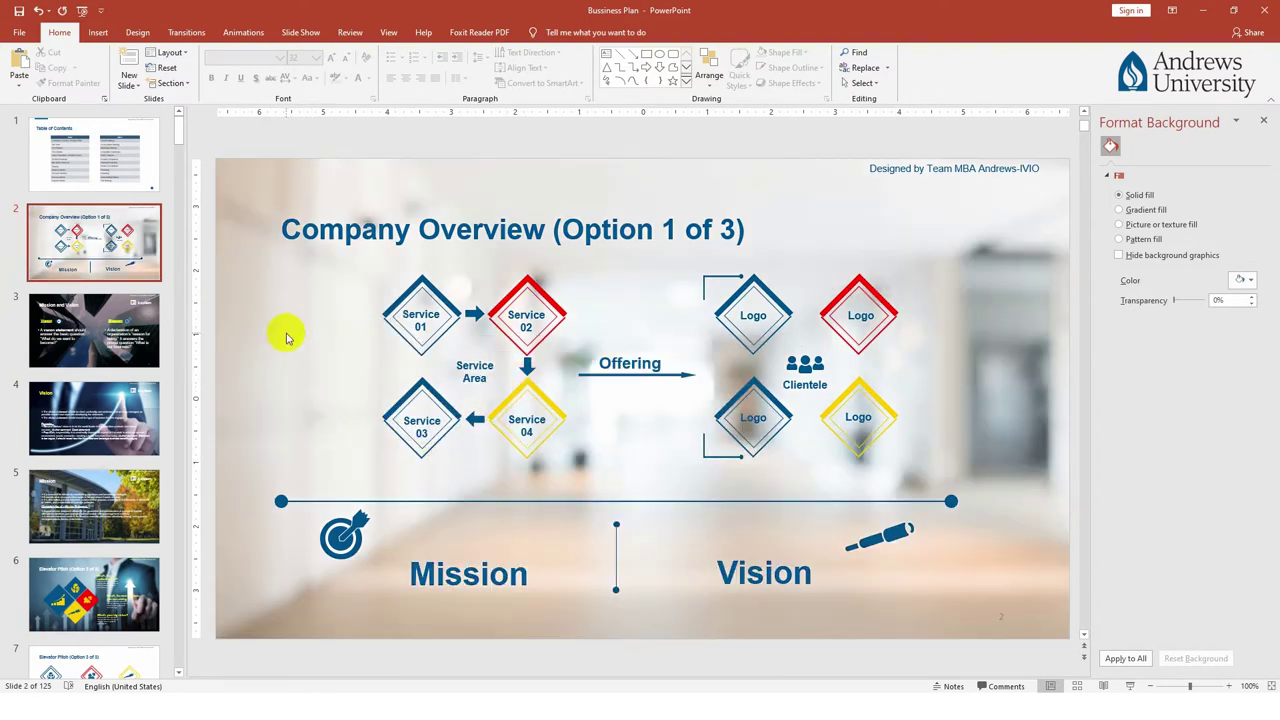
click(125, 335)
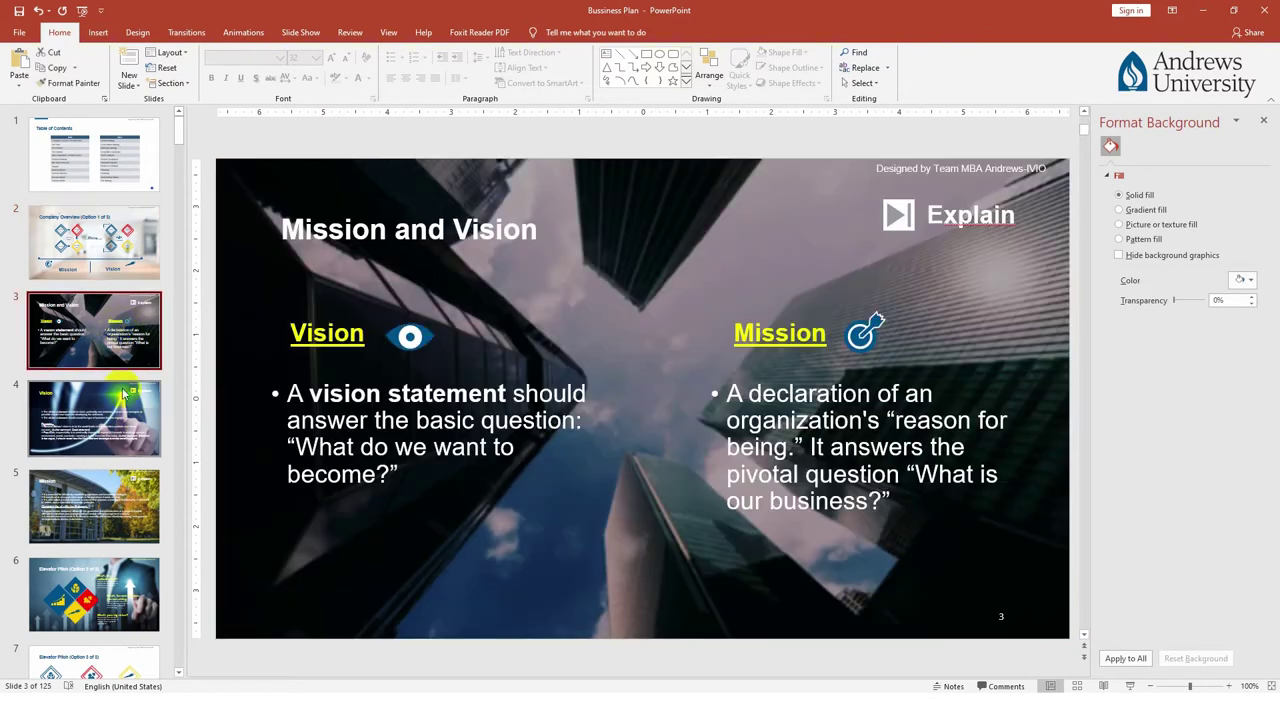
Browse the Vision, Mission, slides 87–96, Infographic template and Table of Contents slides
click(120, 393)
click(125, 515)
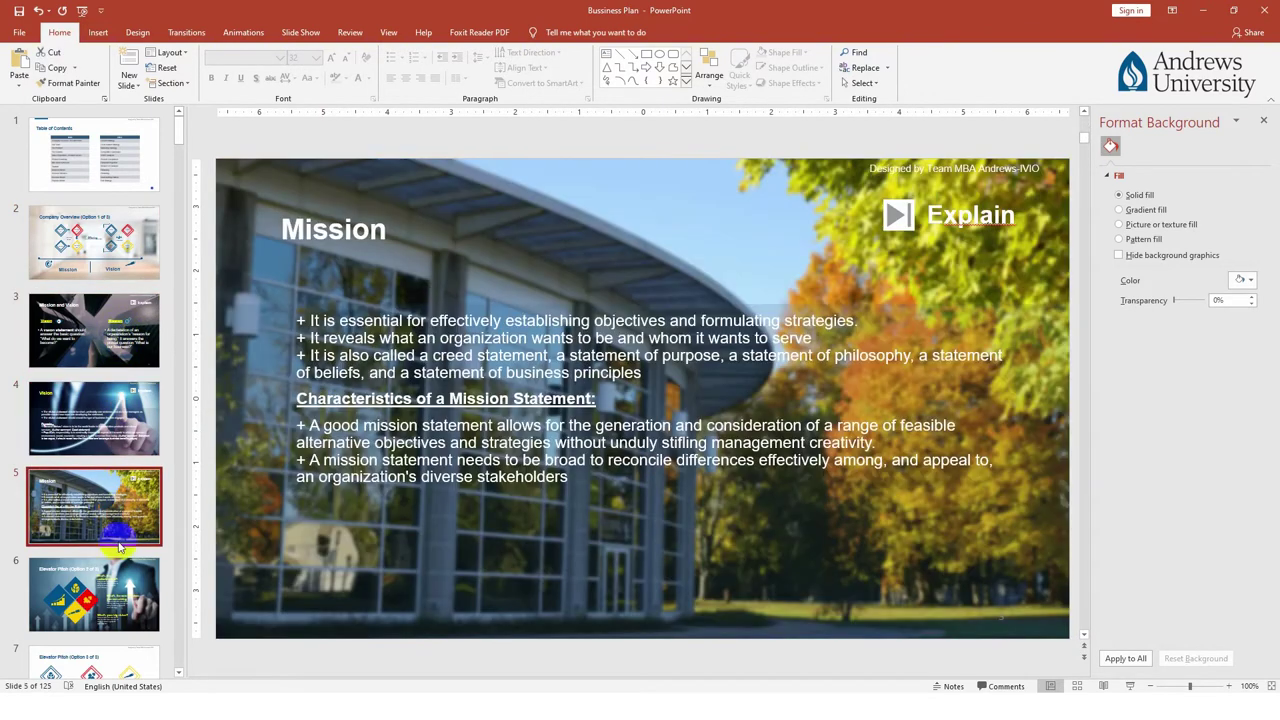
drag(179, 137, 174, 494)
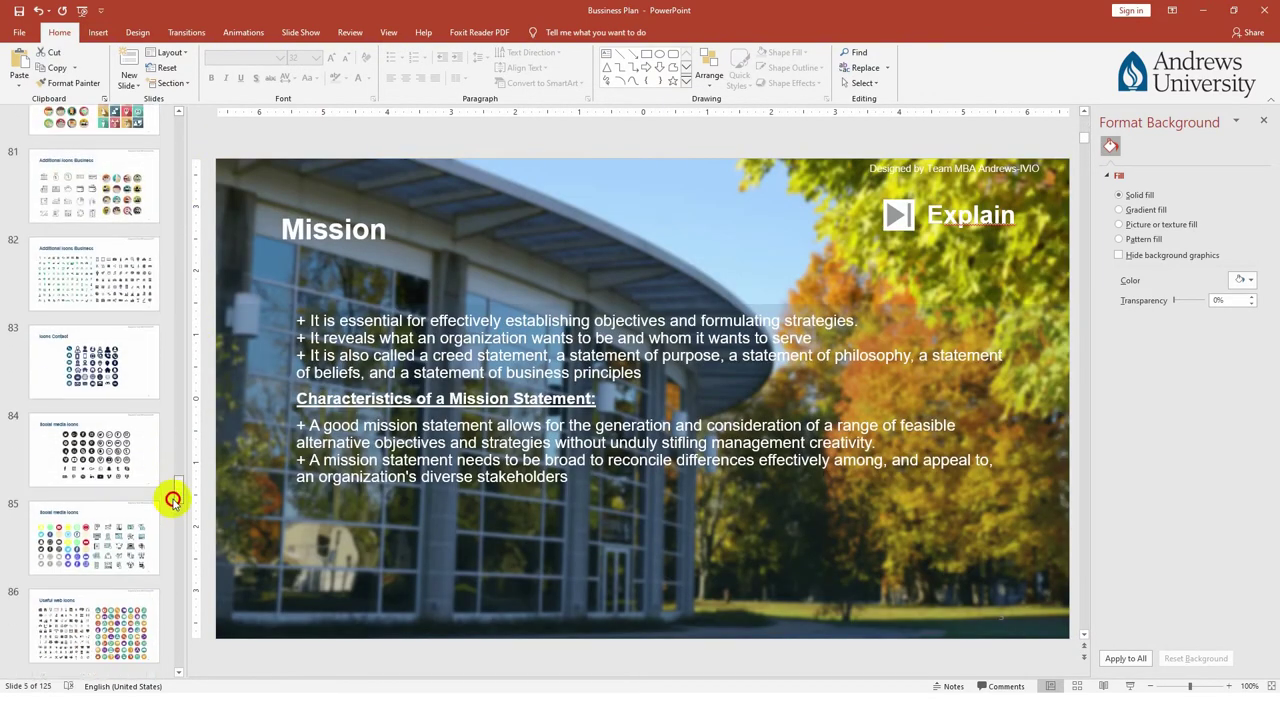
click(100, 443)
click(100, 530)
scroll(100, 514, down, 3)
scroll(105, 520, down, 5)
click(105, 462)
click(115, 555)
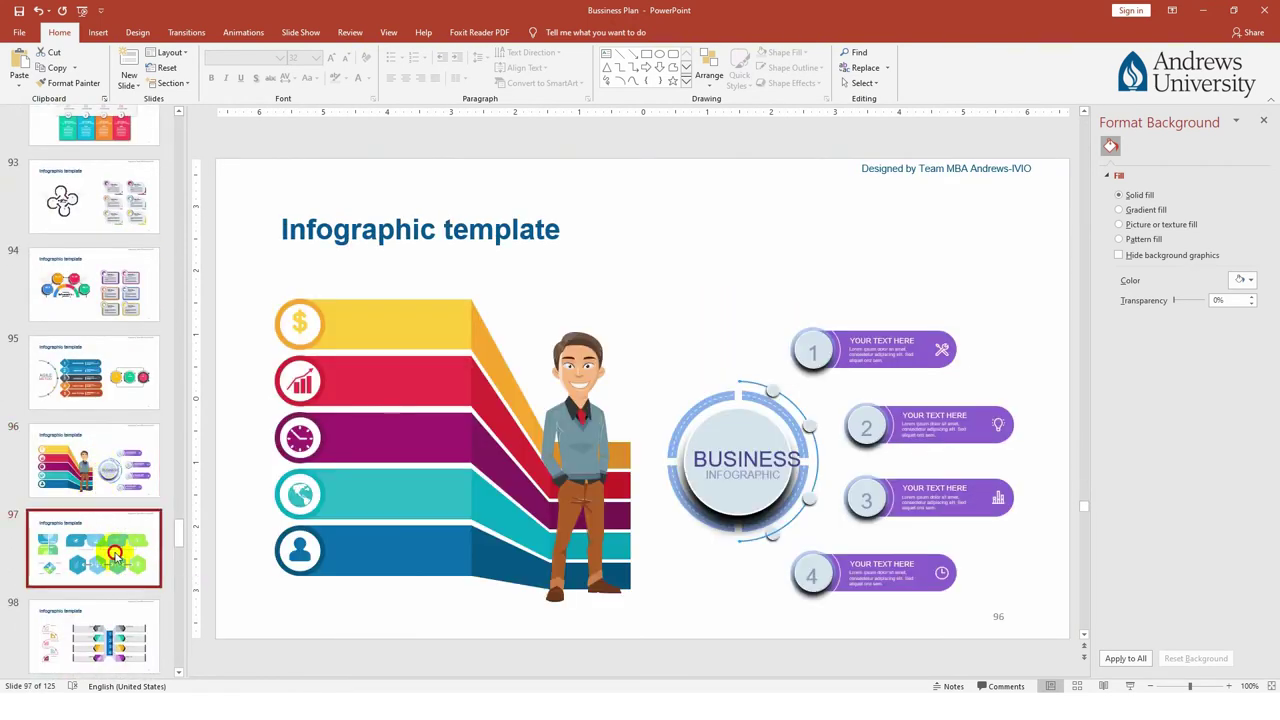
drag(175, 530, 170, 120)
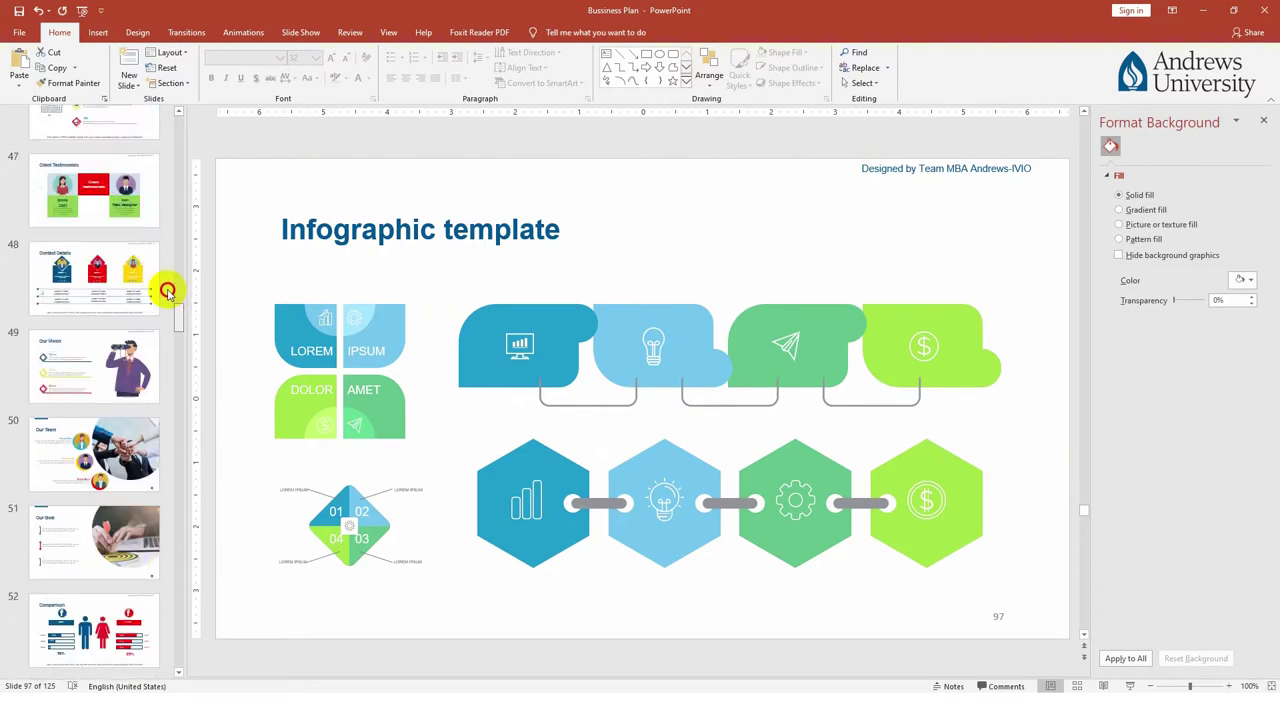
click(80, 165)
Open the Our Team (Option 1 of 2) slide and inspect its title box
scroll(90, 300, down, 2)
scroll(110, 458, down, 3)
scroll(106, 450, down, 3)
click(92, 343)
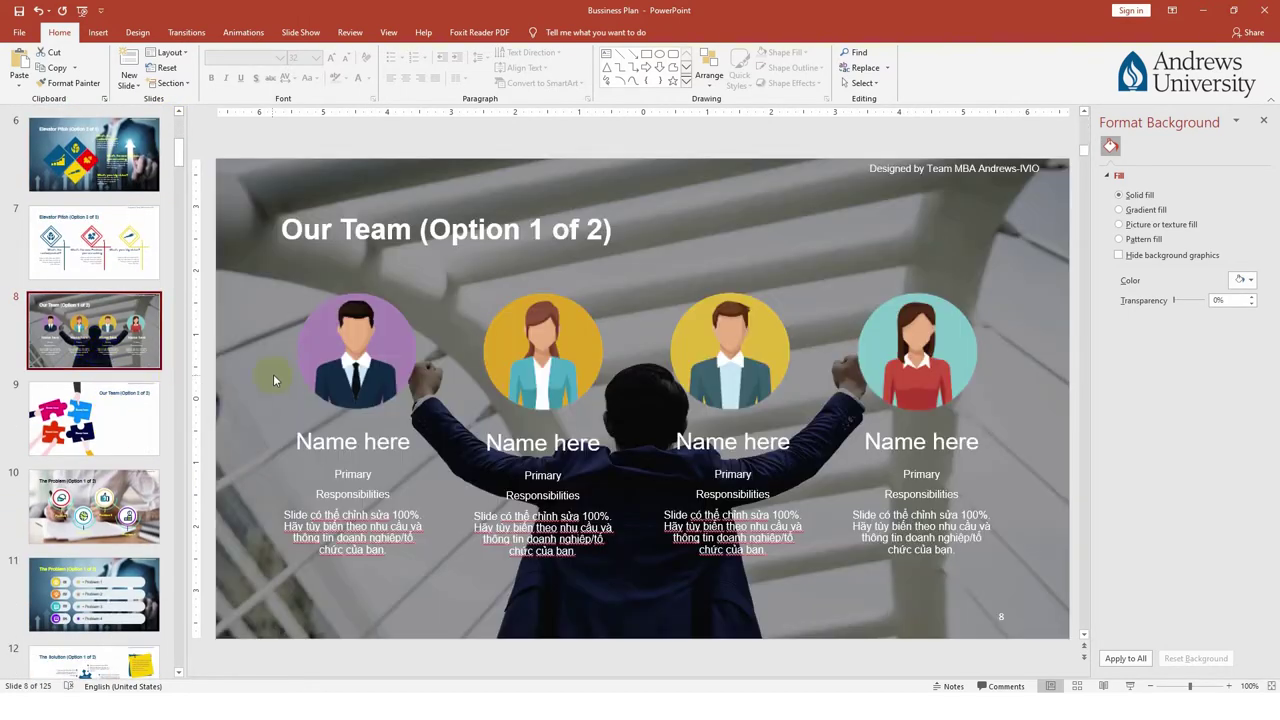
click(505, 228)
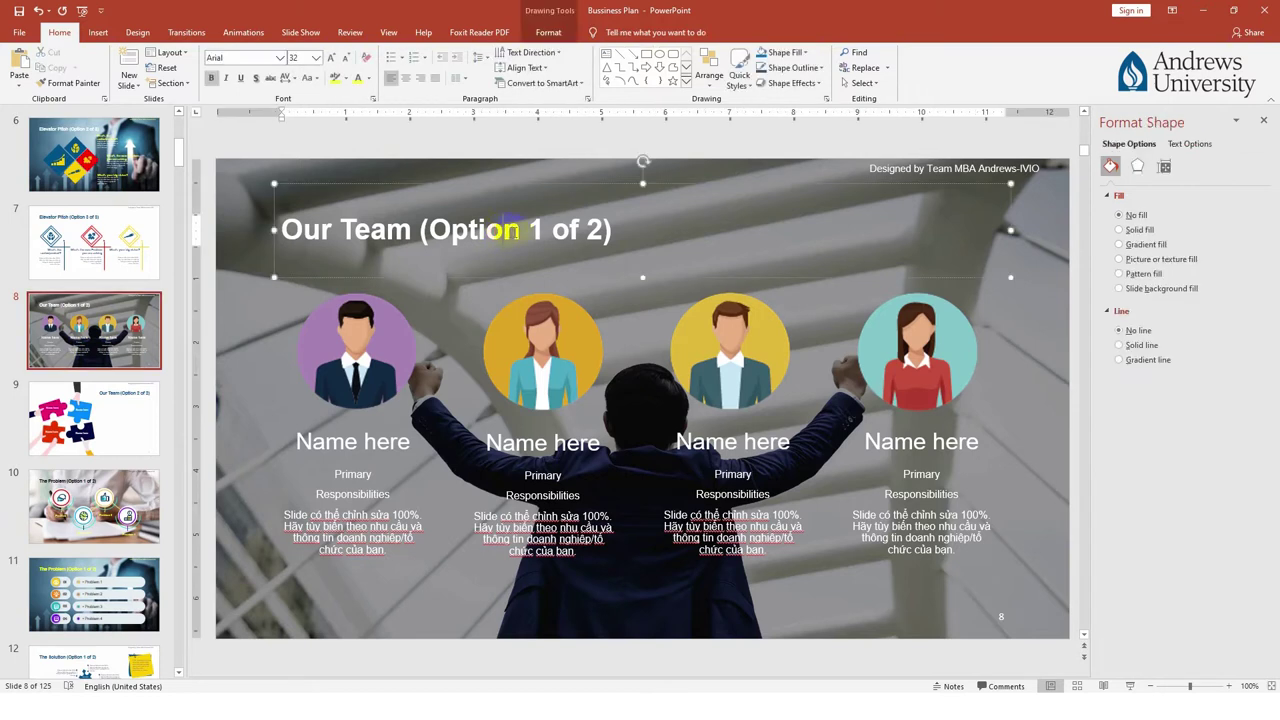
click(1004, 312)
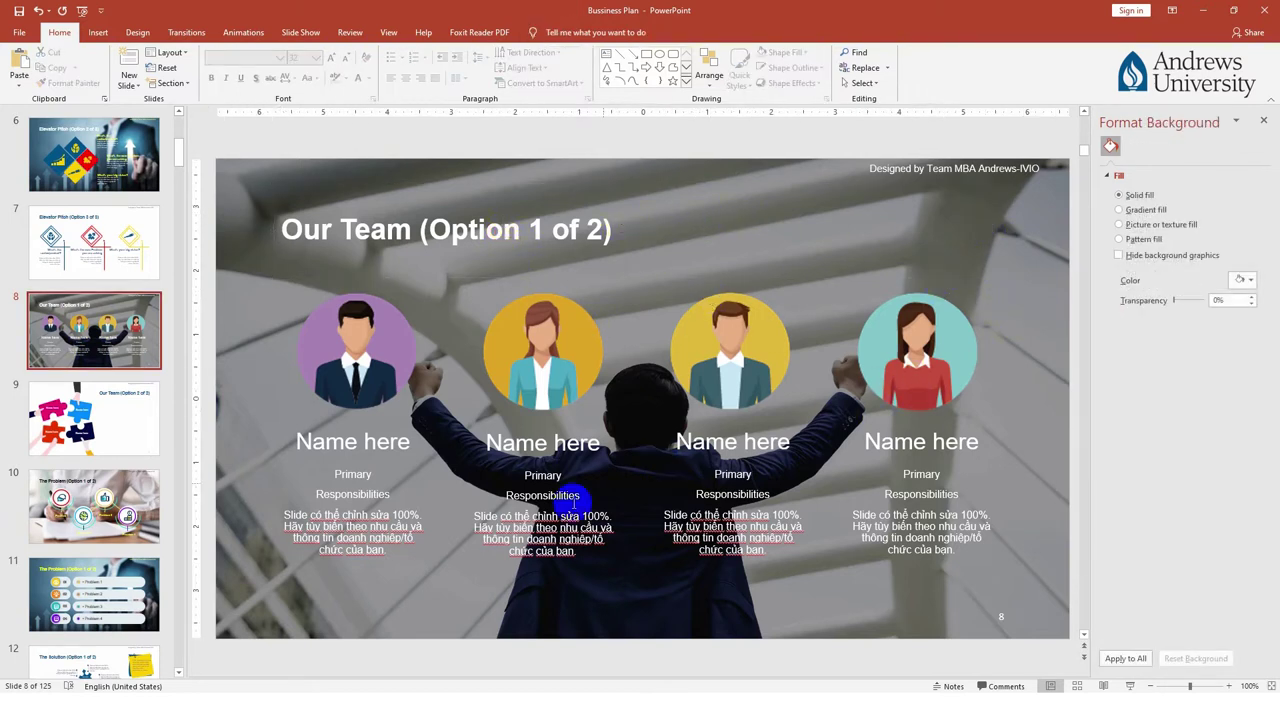
Revisit the Mission and Vision, Strengths, SWOT and Weaknesses slides, ending on Our Team
scroll(145, 322, up, 2)
scroll(145, 322, up, 3)
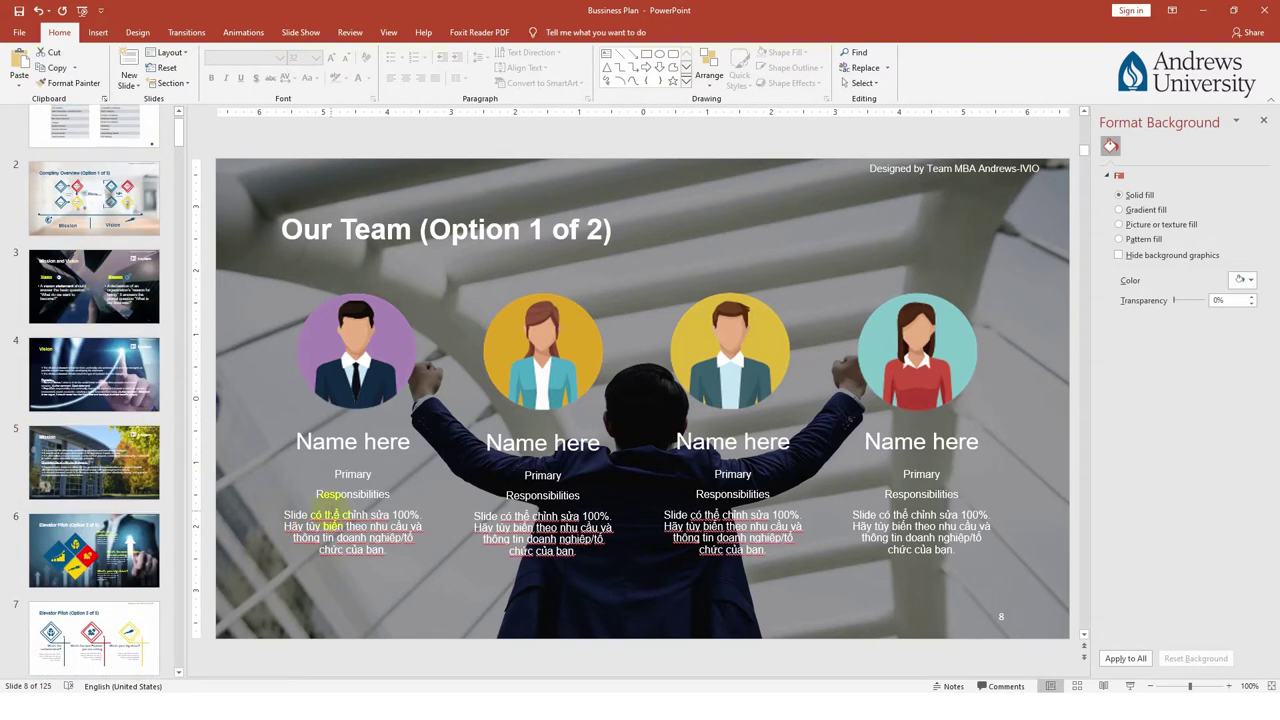
click(122, 300)
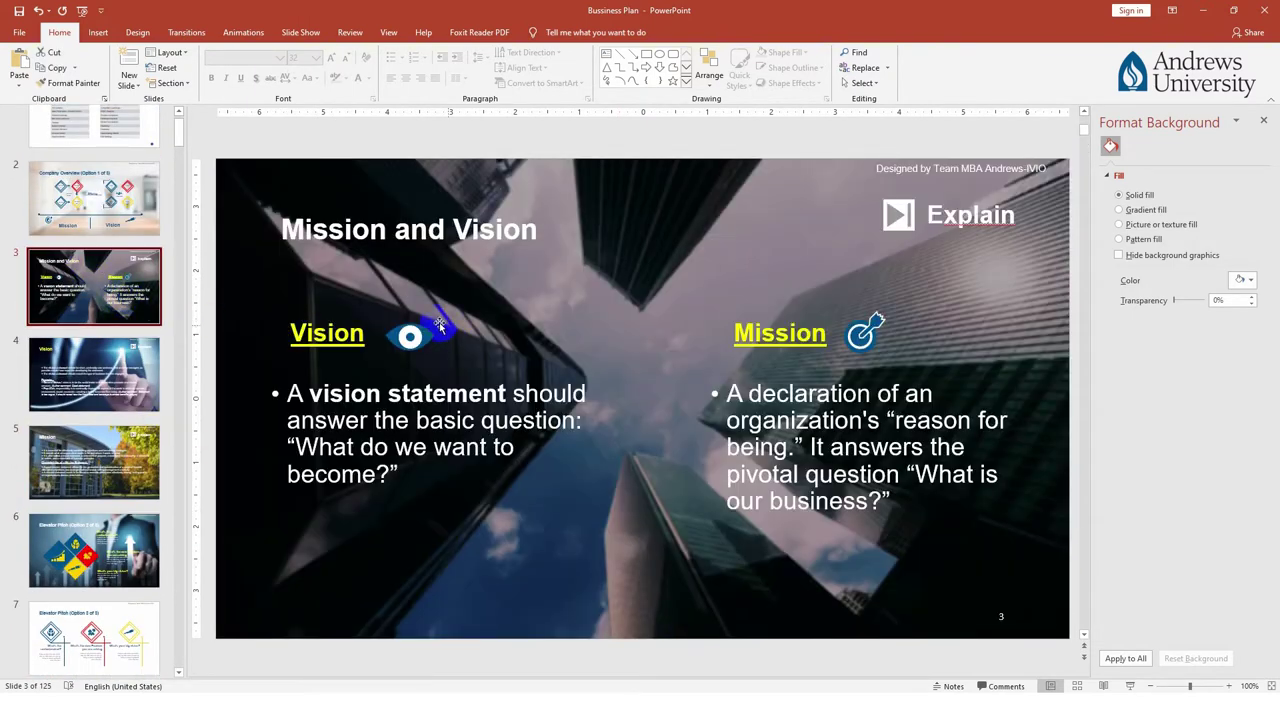
click(83, 397)
drag(176, 130, 176, 272)
click(42, 205)
scroll(42, 205, up, 2)
click(45, 195)
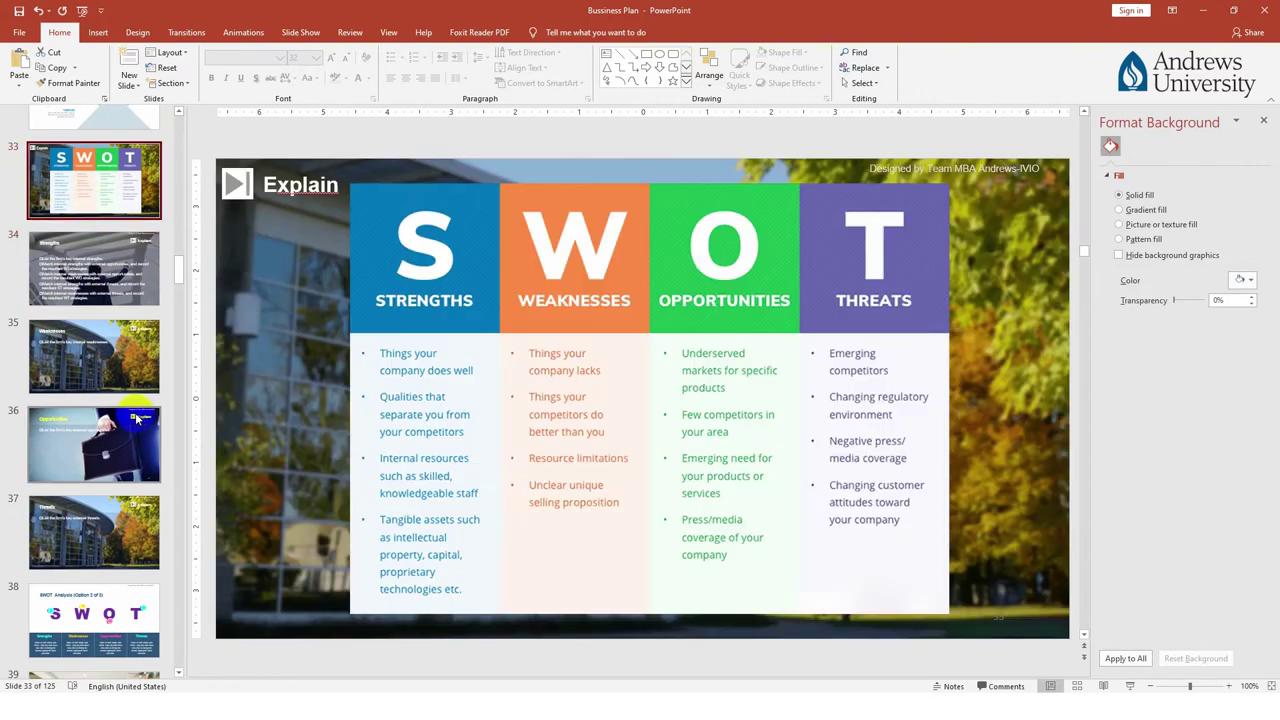
click(137, 419)
click(121, 359)
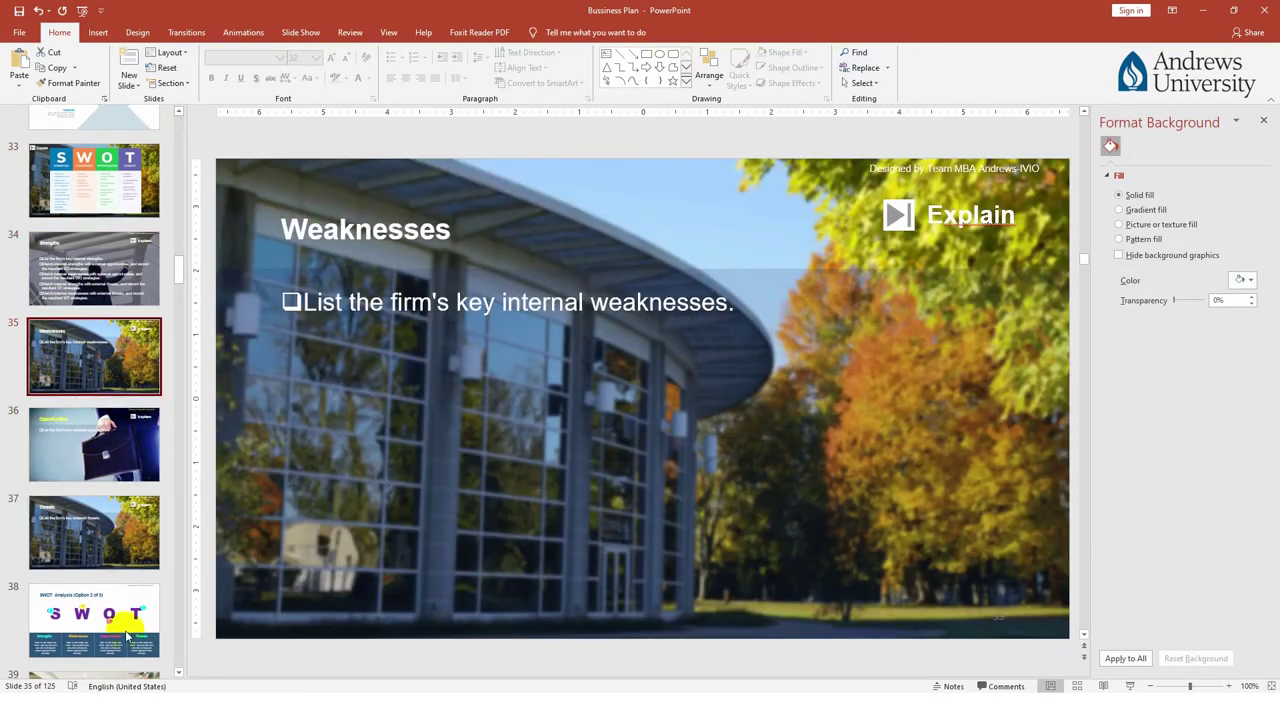
click(127, 636)
drag(177, 271, 172, 129)
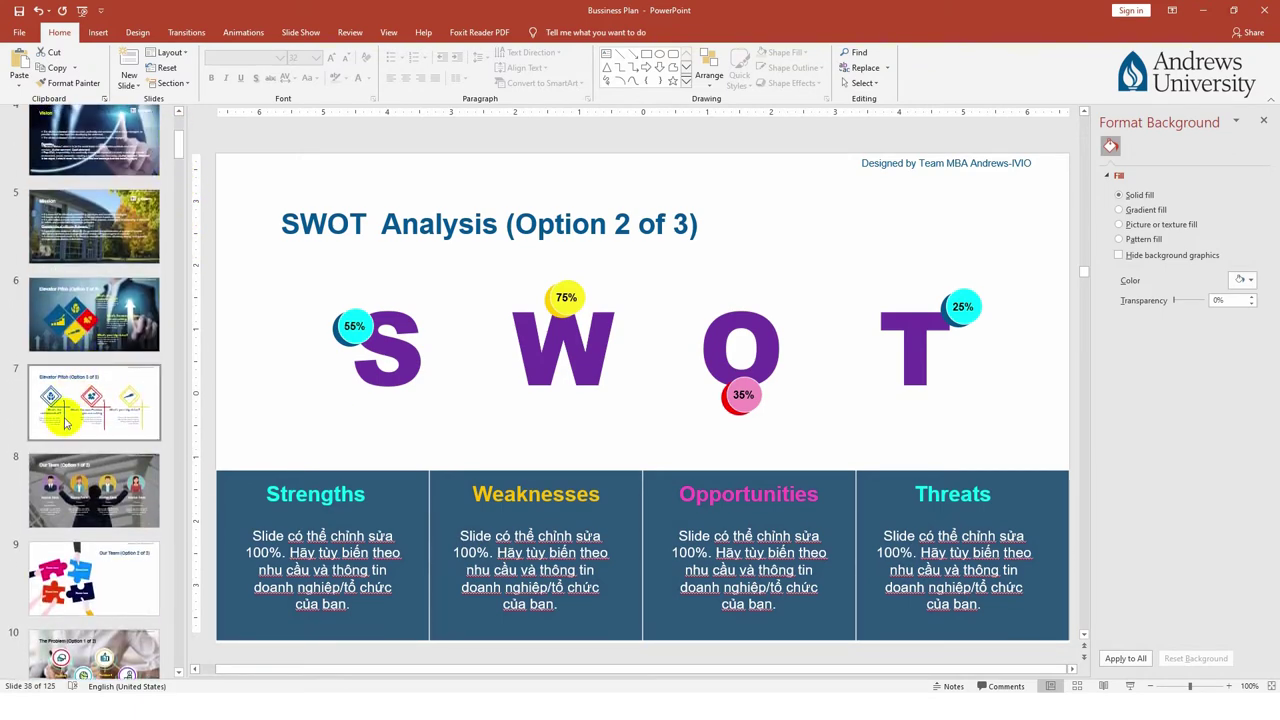
click(83, 500)
Select the entire Our Team title text on slide 8
click(478, 230)
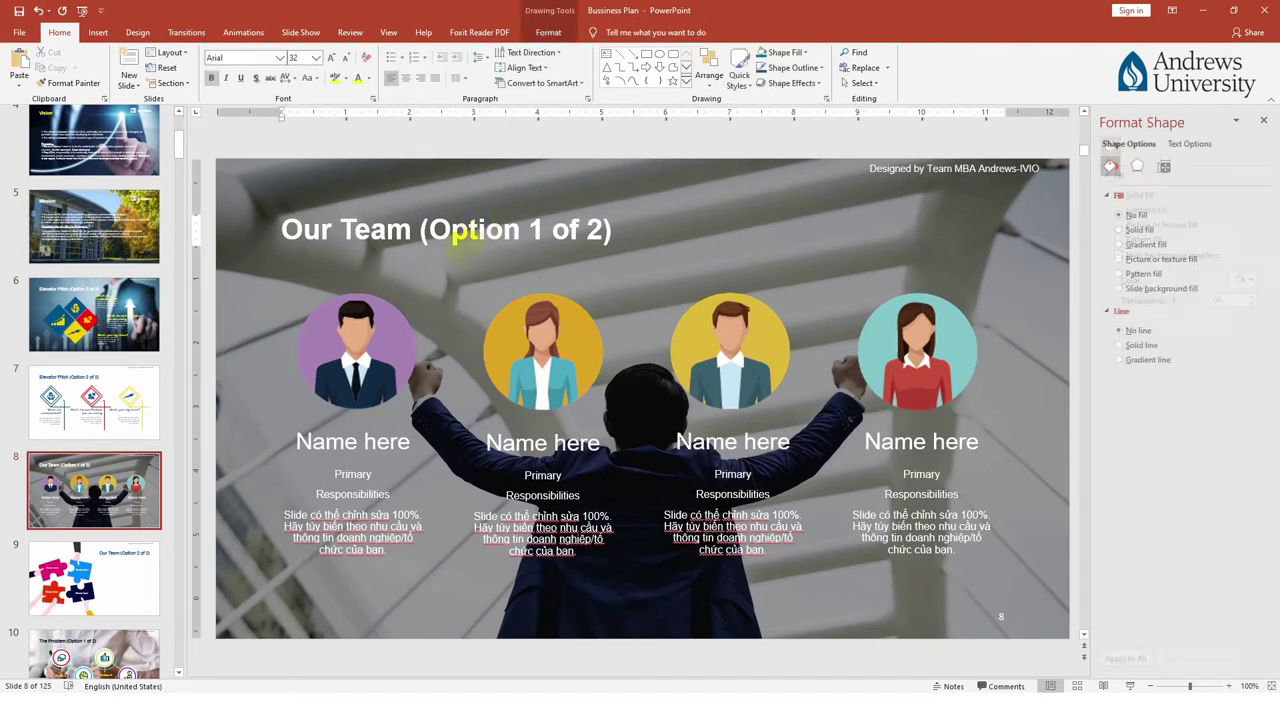
click(265, 320)
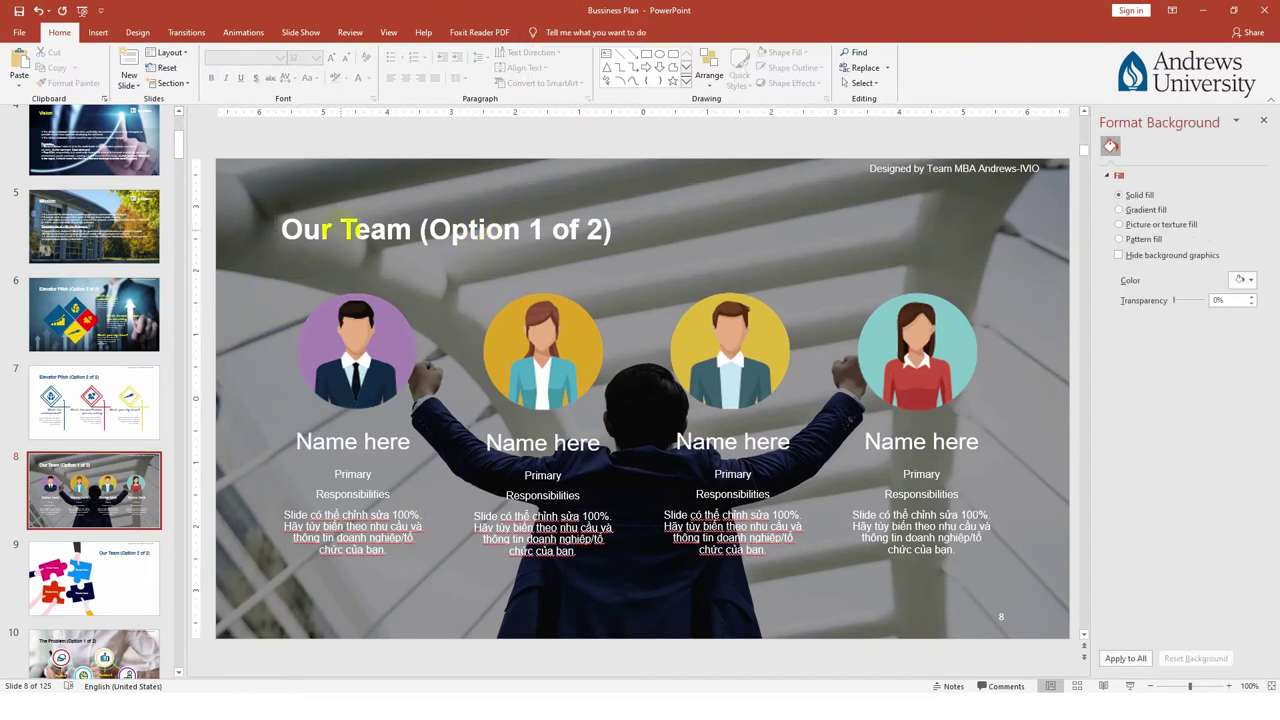
click(610, 270)
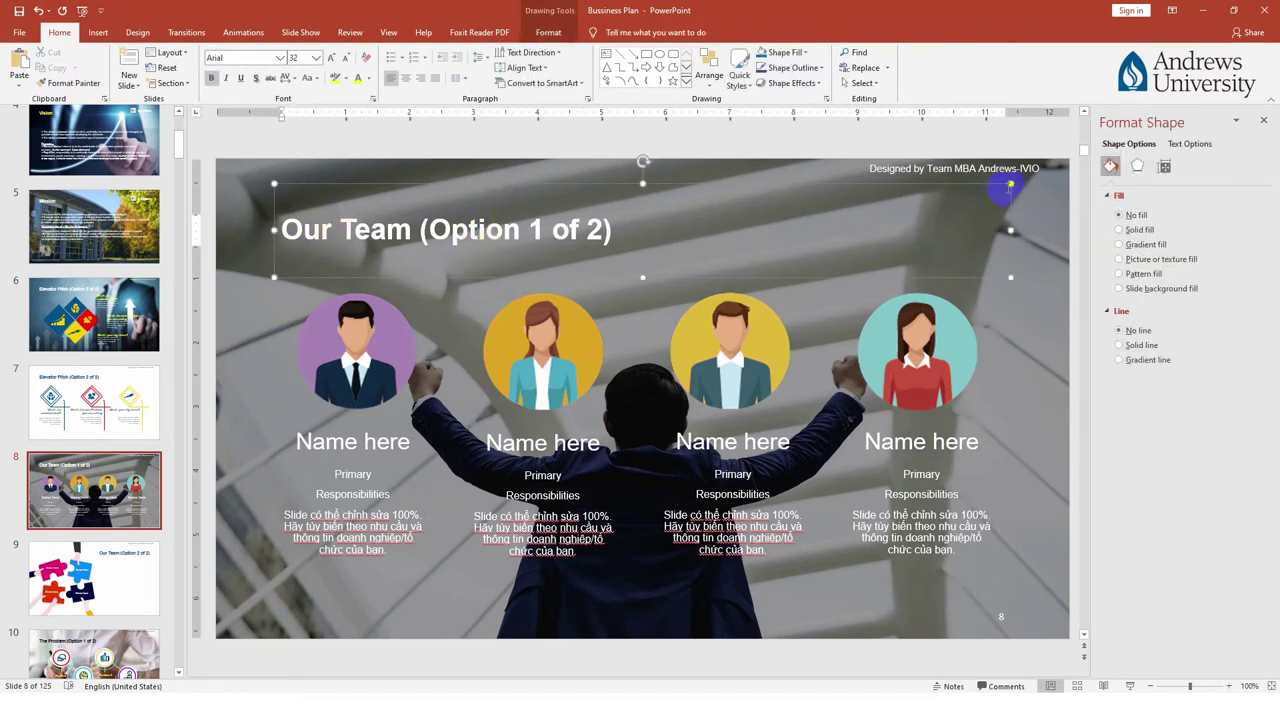
click(1010, 184)
click(753, 232)
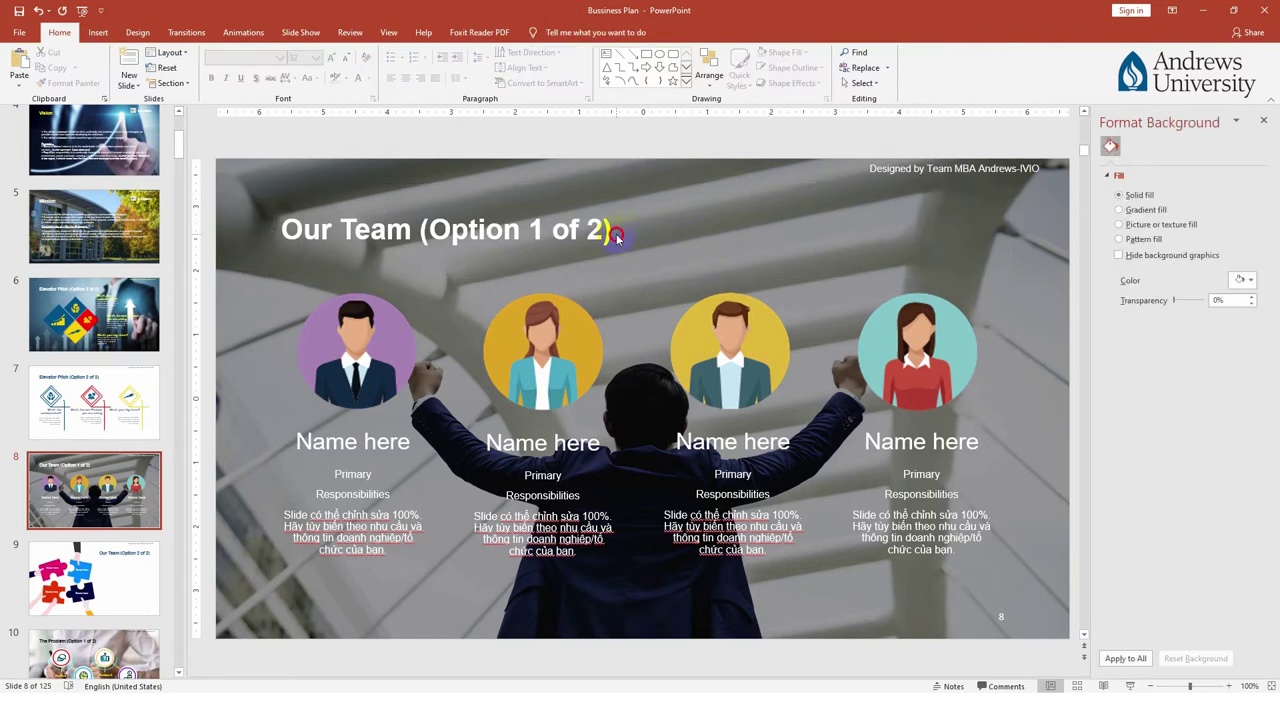
click(612, 235)
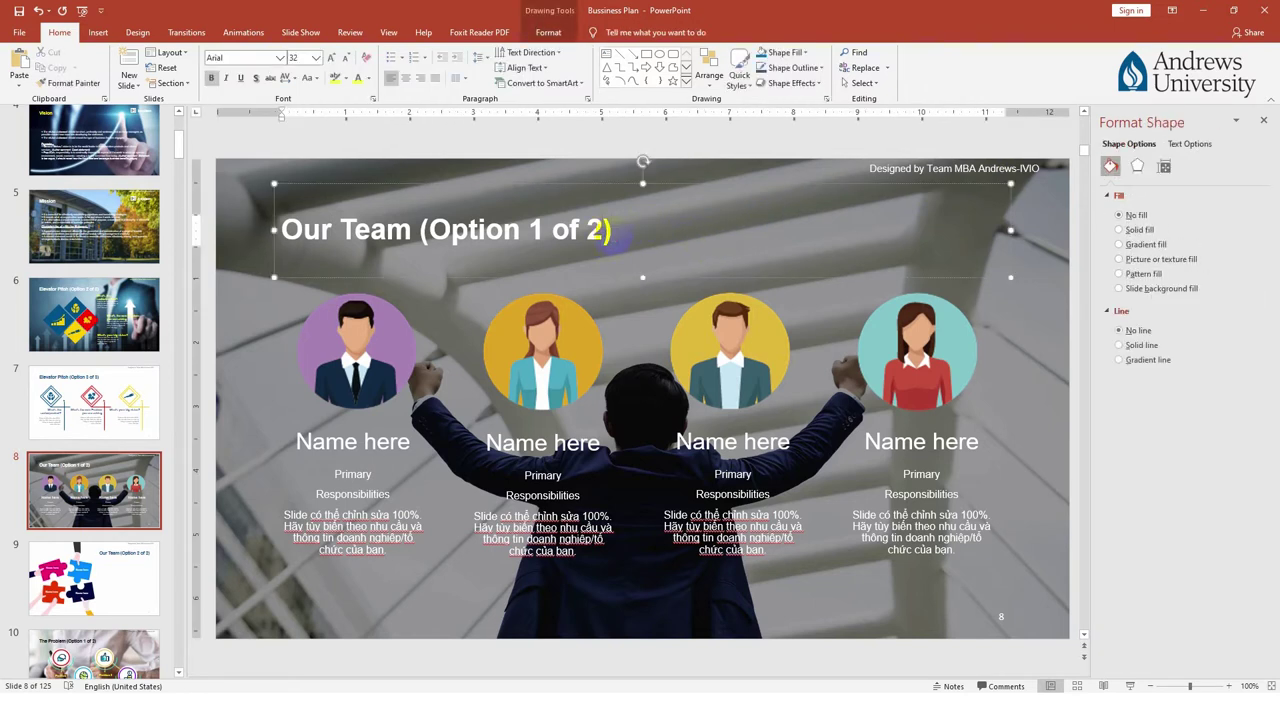
drag(612, 235, 320, 237)
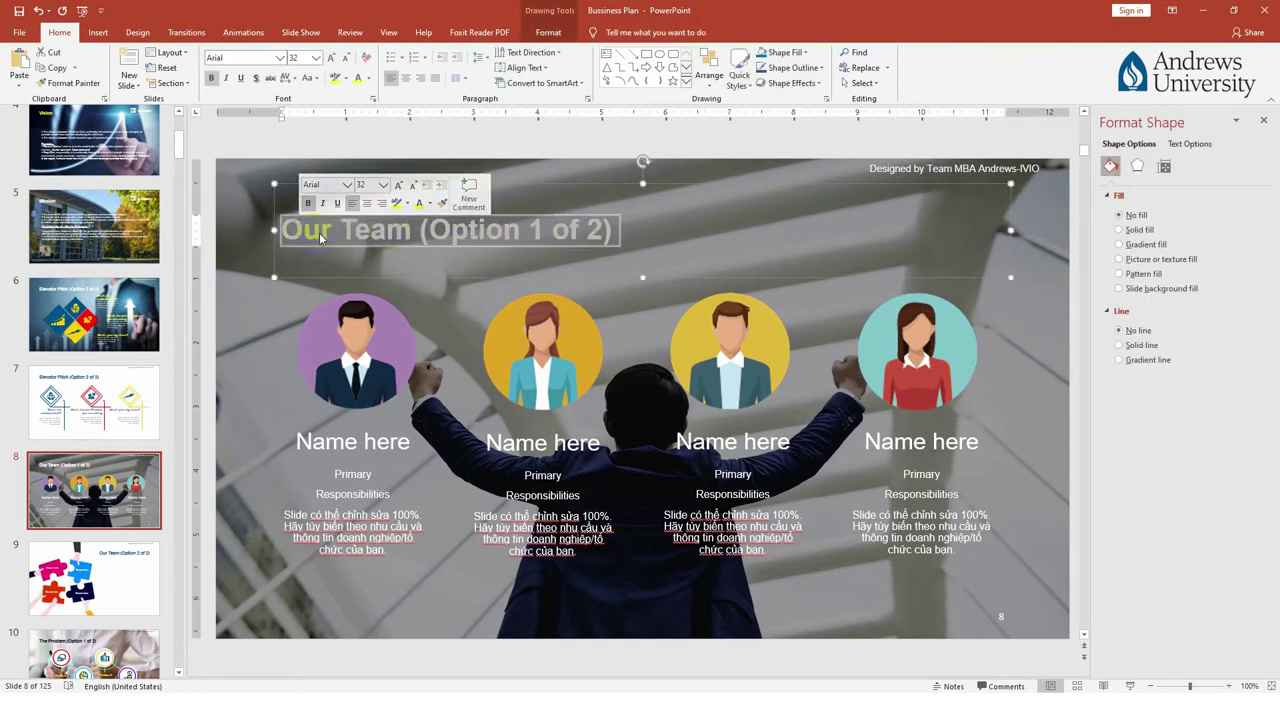
Replace the title with NHẬP NỘI DUNG MỚI and confirm the change
key(Delete)
text(NHẬP NỘI DUNG MỚI)
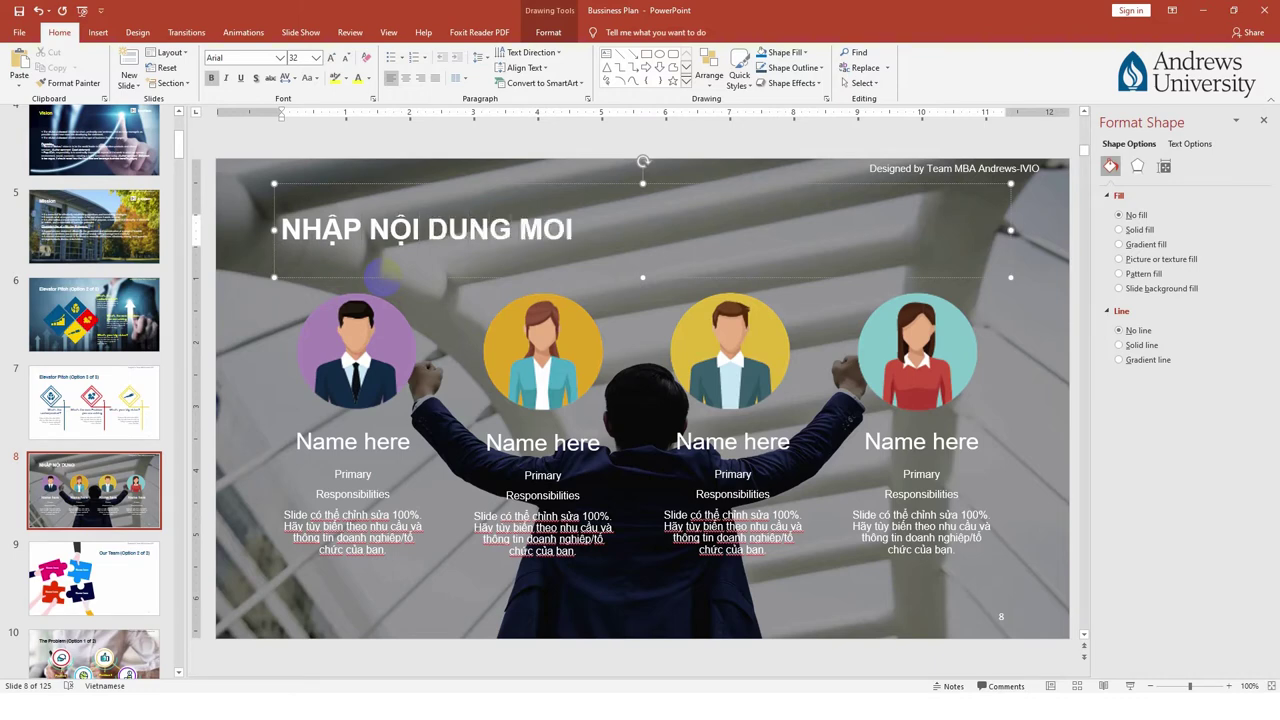
key(Escape)
key(Page_Up)
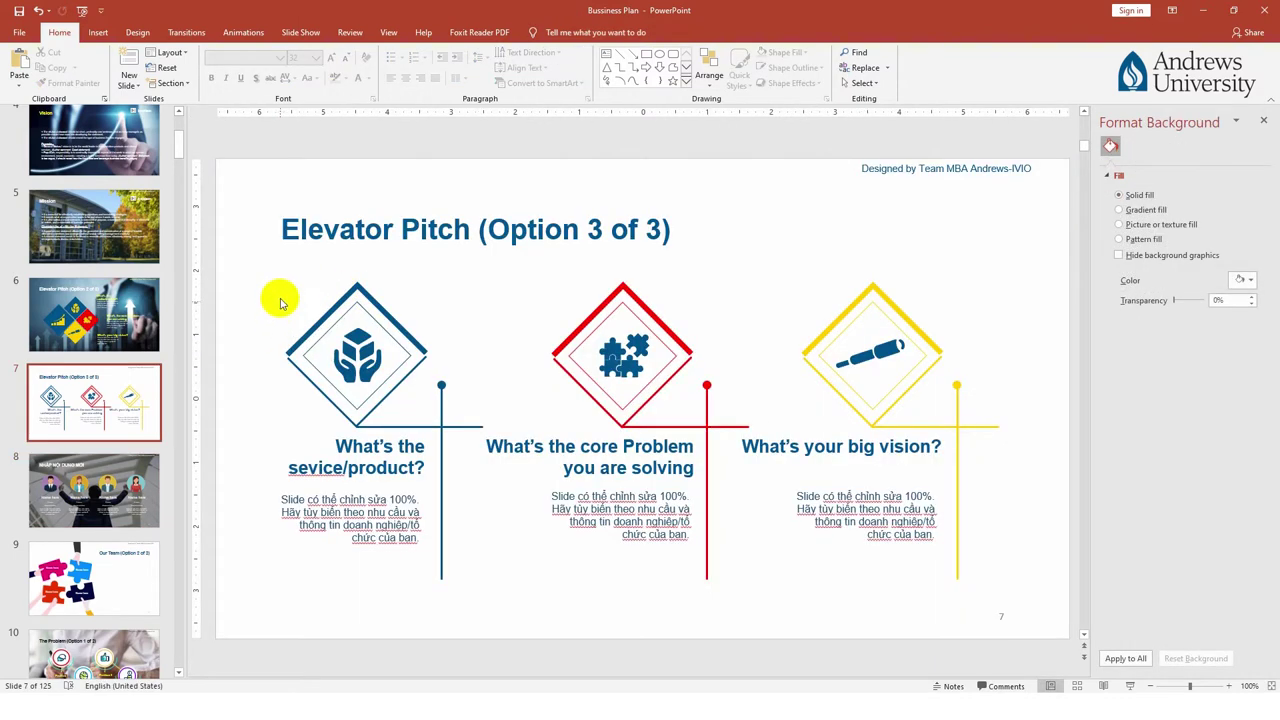
key(Page_Down)
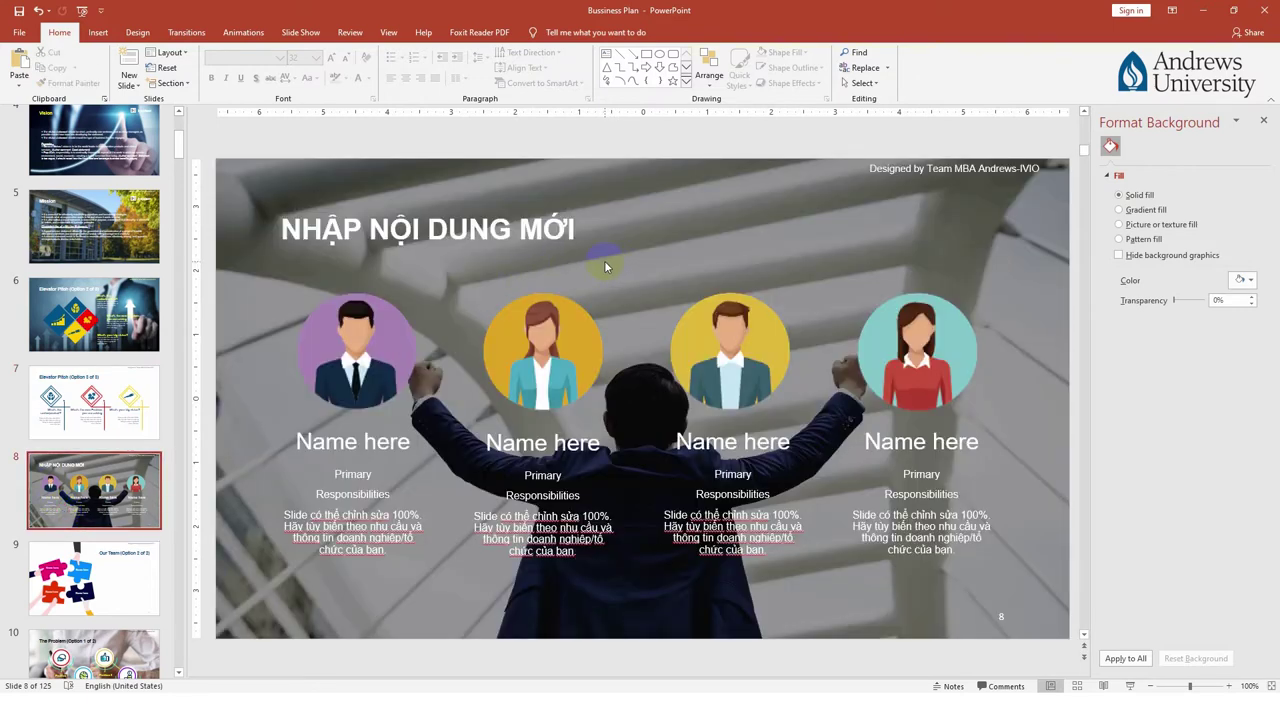
click(599, 258)
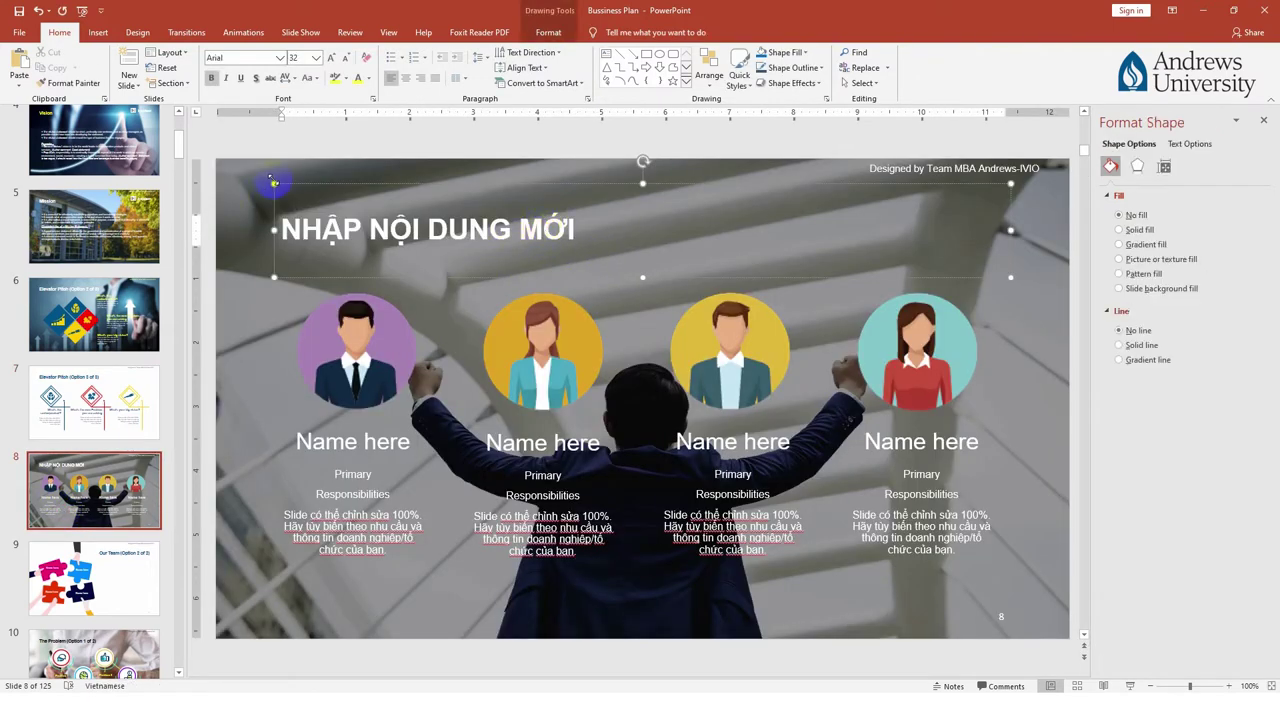
Format the NHẬP NỘI DUNG MỚI title as Arial, 40 pt, yellow
click(271, 180)
click(88, 35)
click(59, 32)
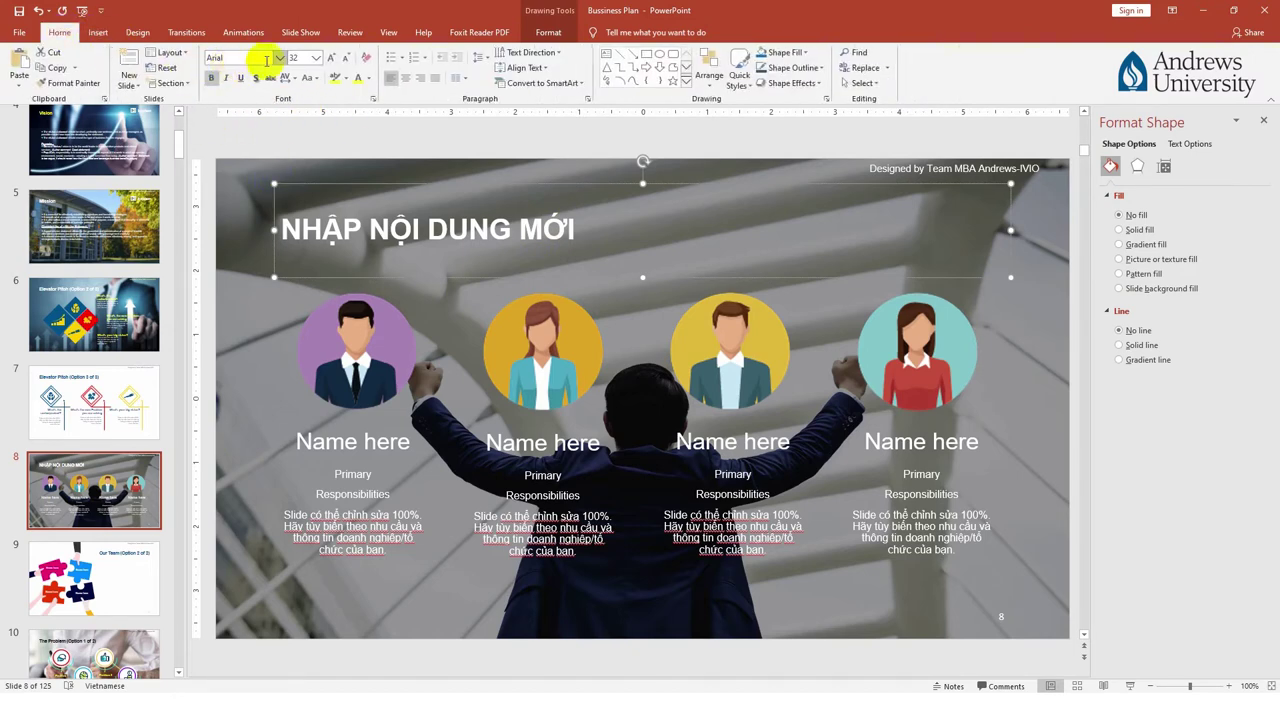
click(280, 60)
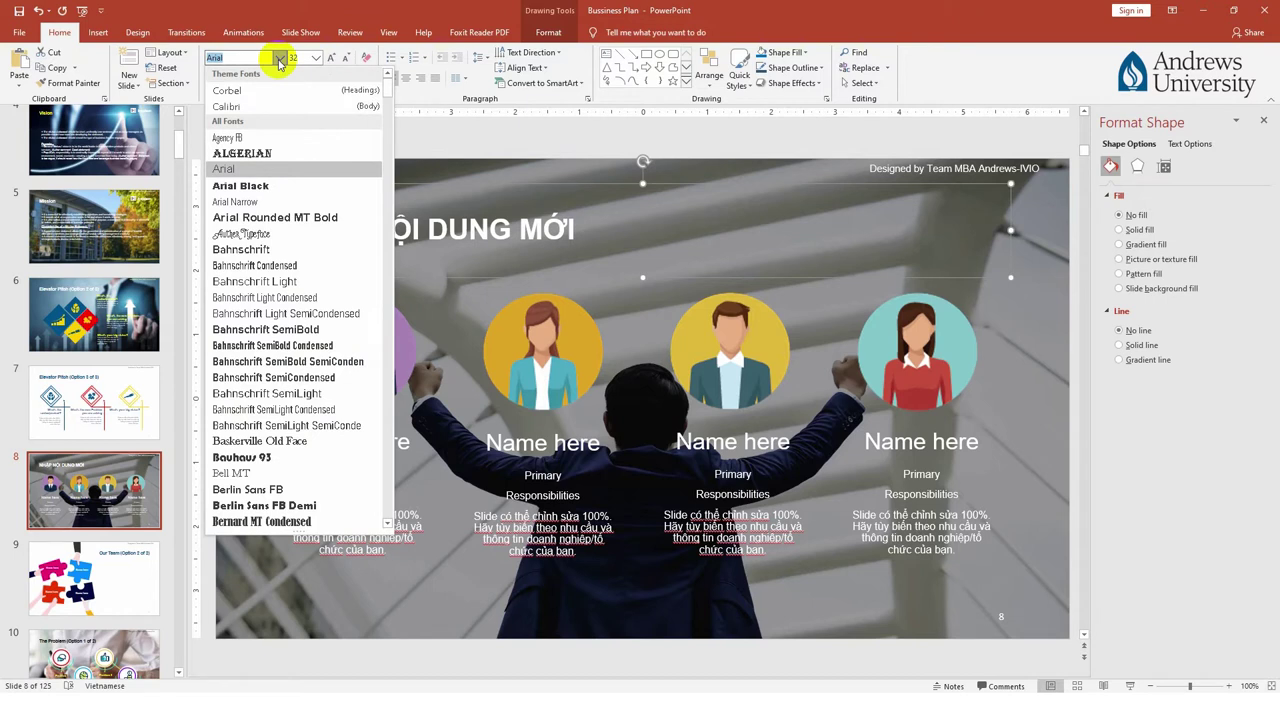
click(335, 168)
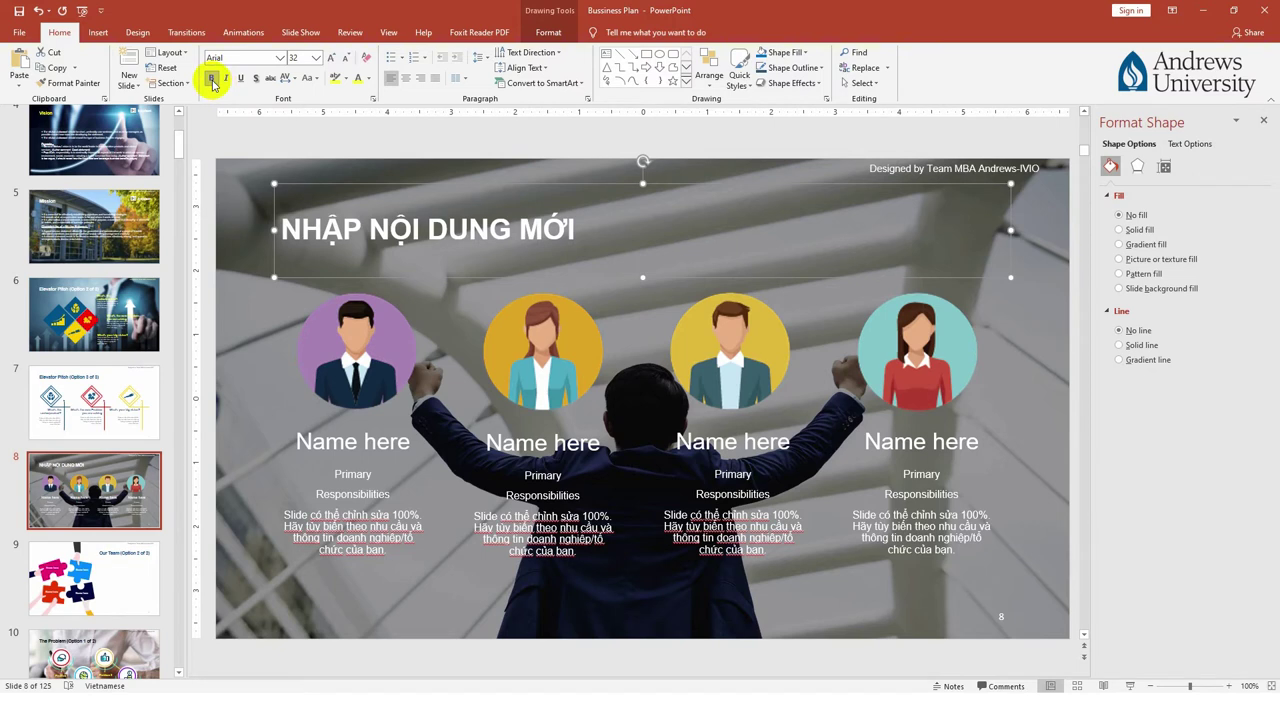
click(315, 59)
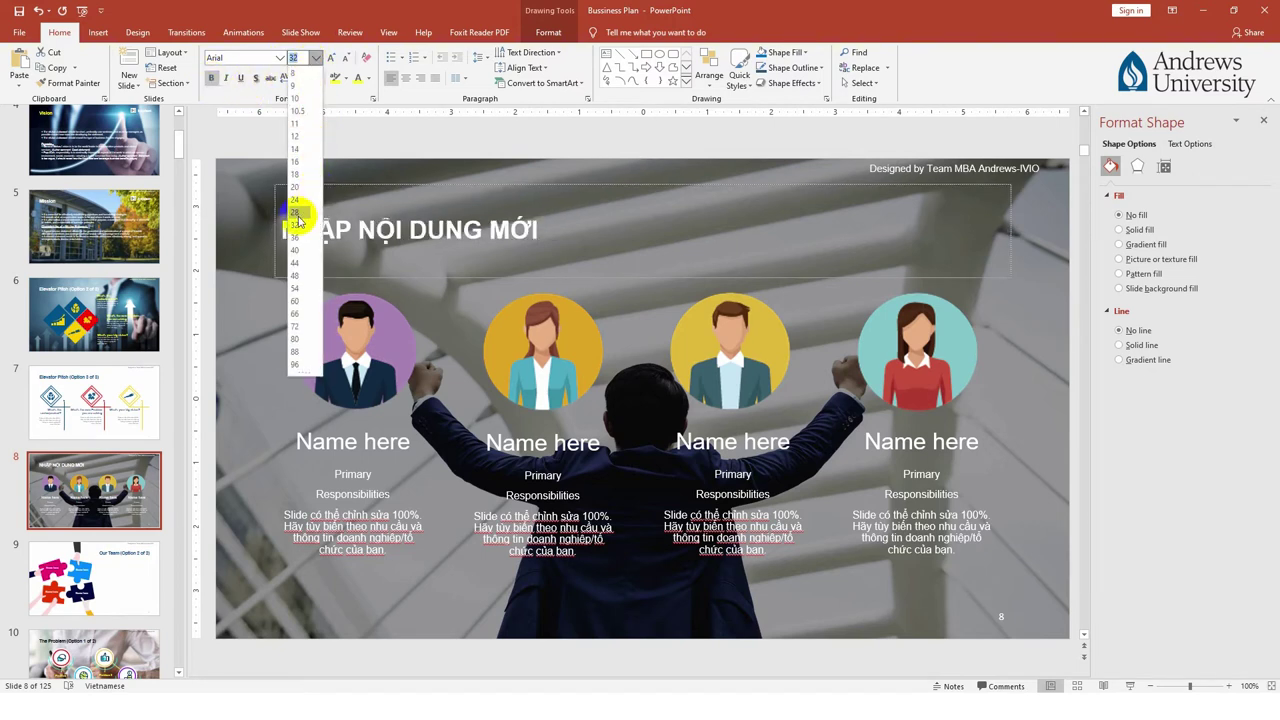
click(297, 250)
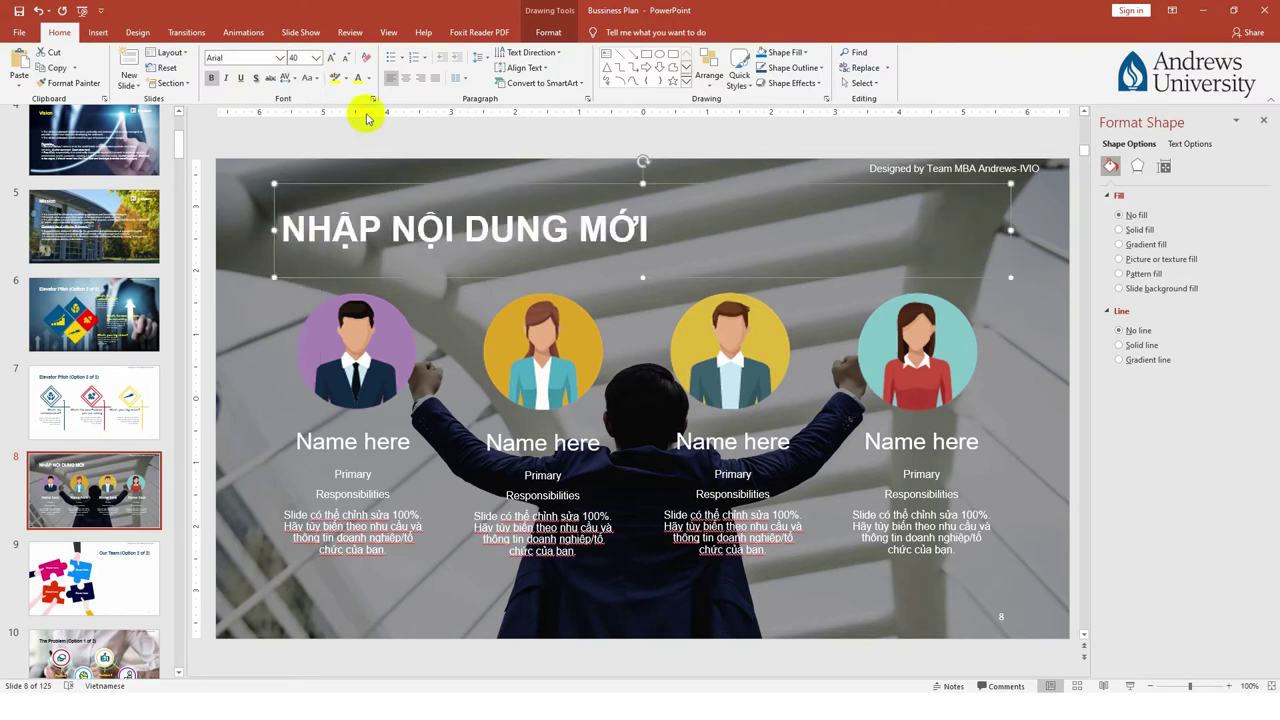
click(359, 84)
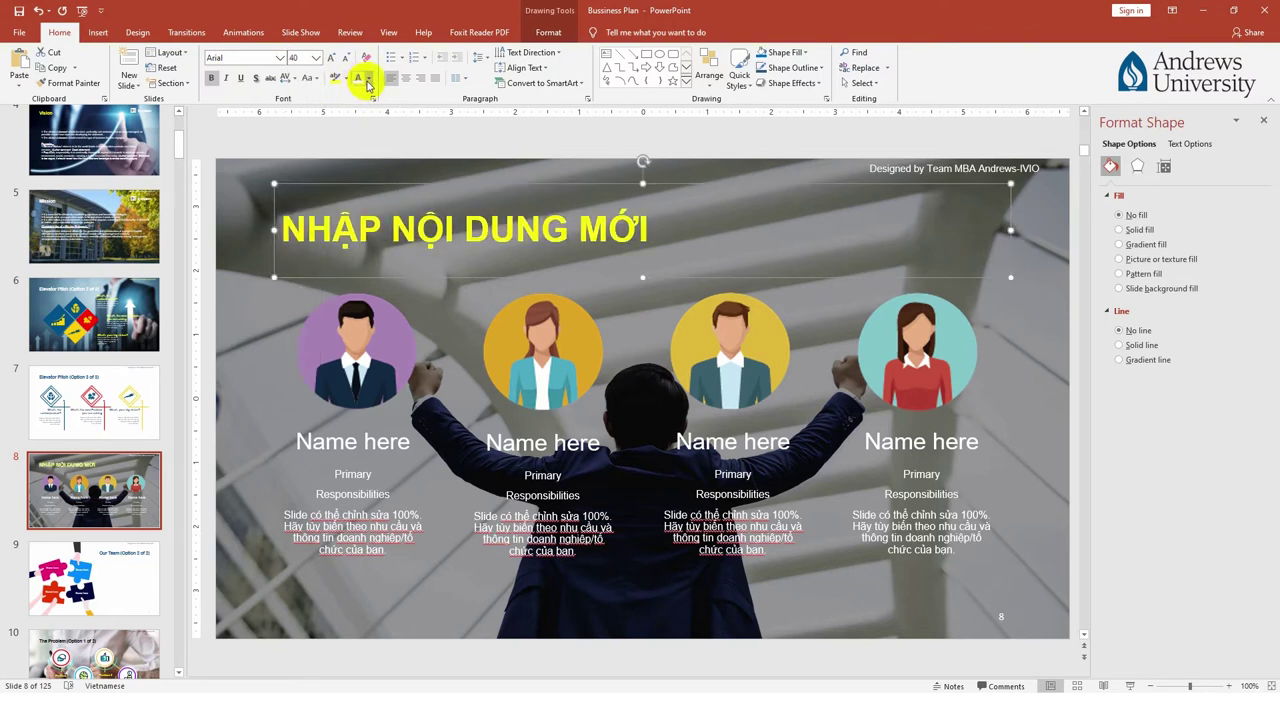
click(266, 301)
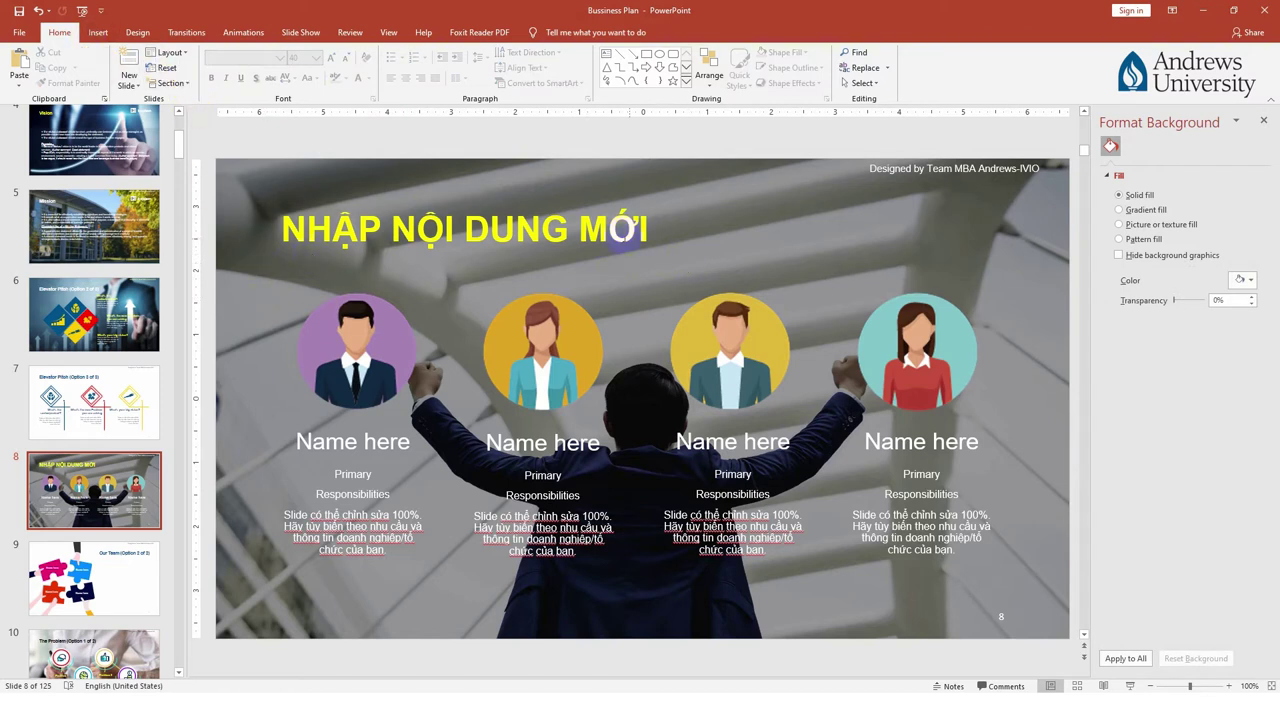
click(485, 480)
click(283, 303)
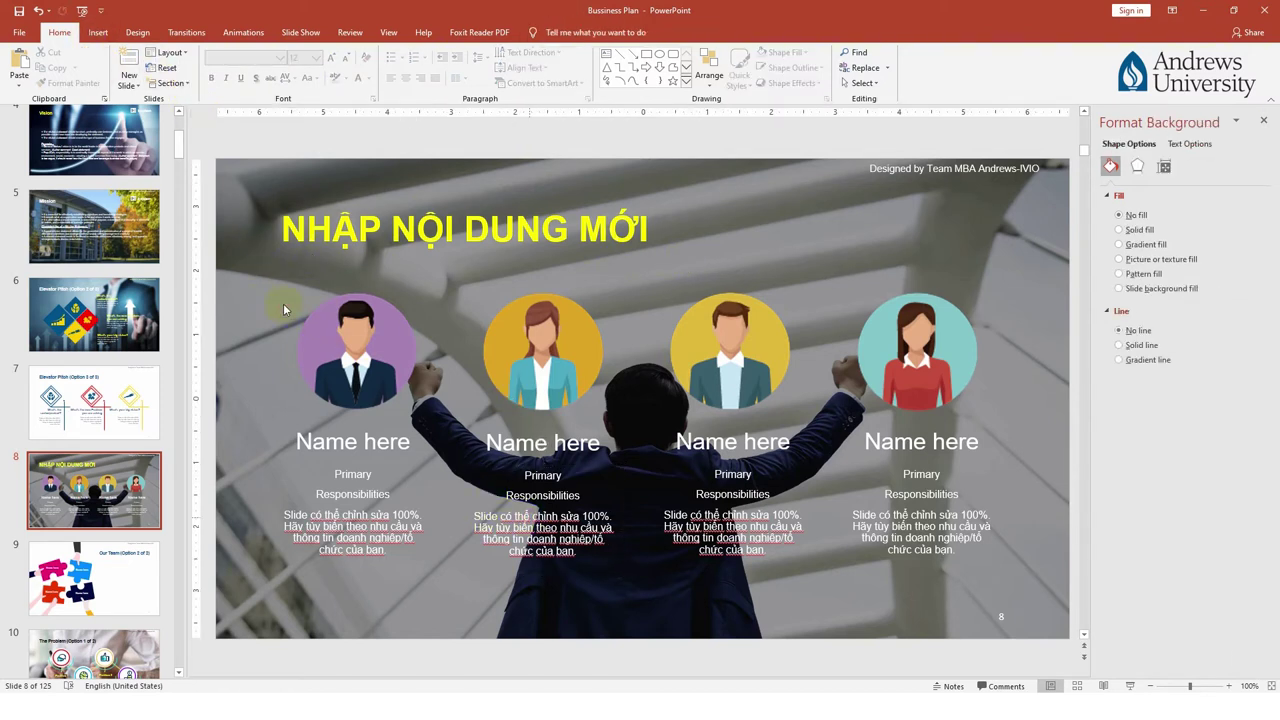
Insert a text box right of the title reading NHẬP NỘI DUNG
click(100, 33)
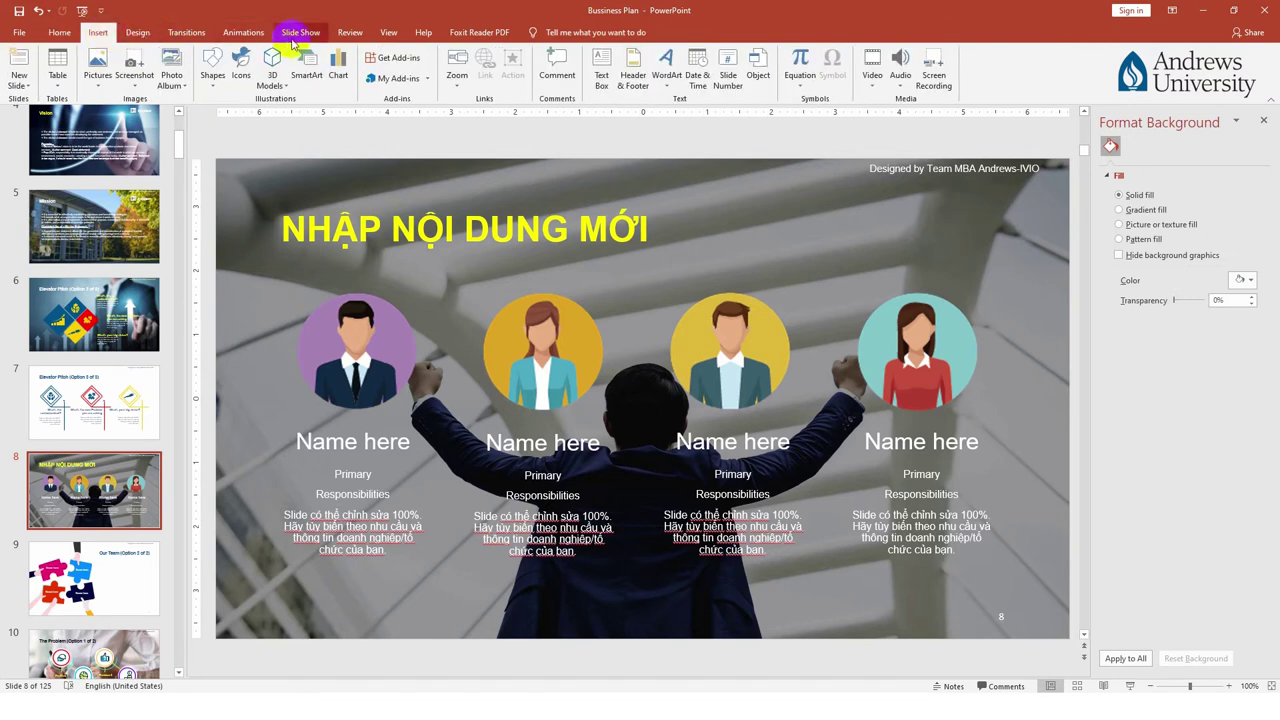
click(601, 76)
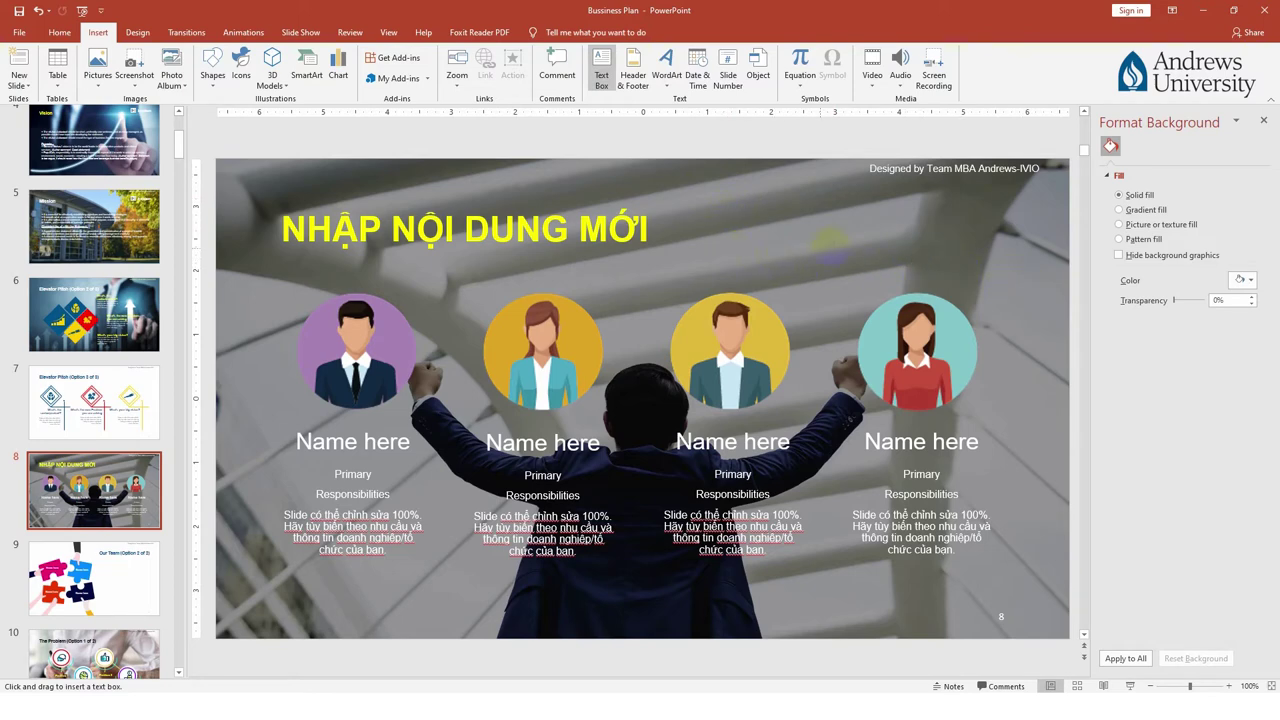
click(799, 237)
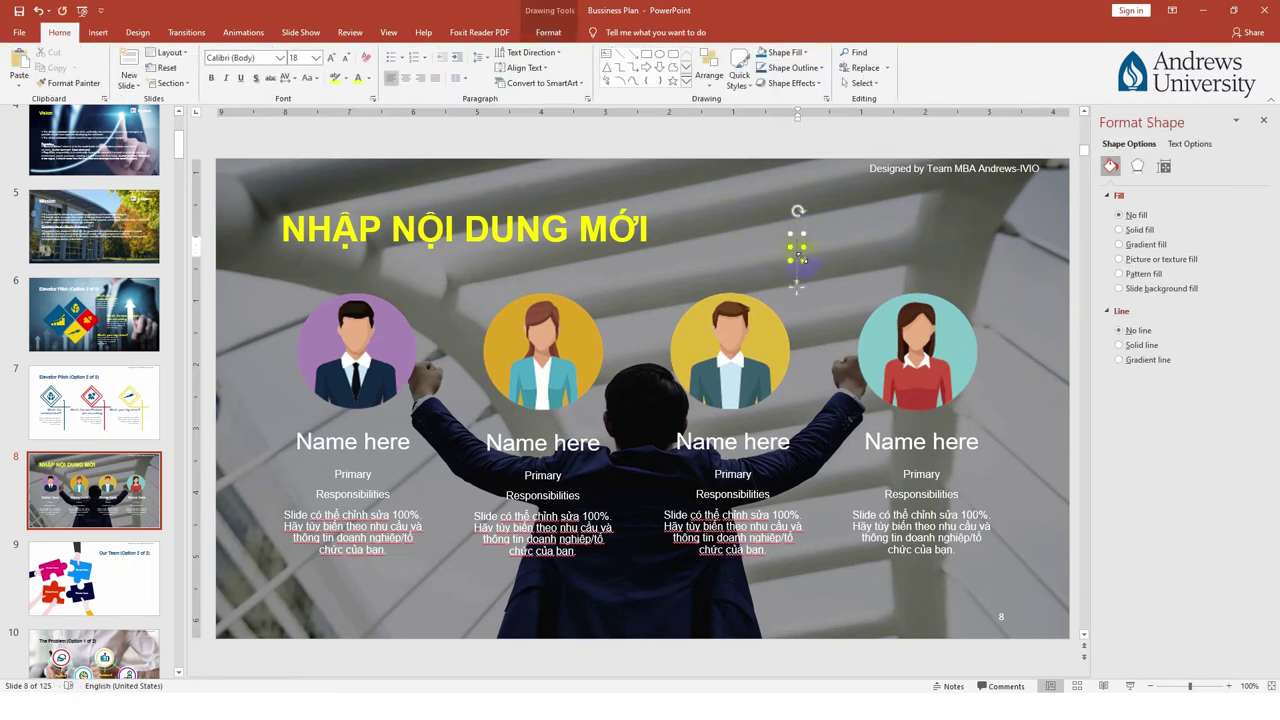
text(NHẬPH)
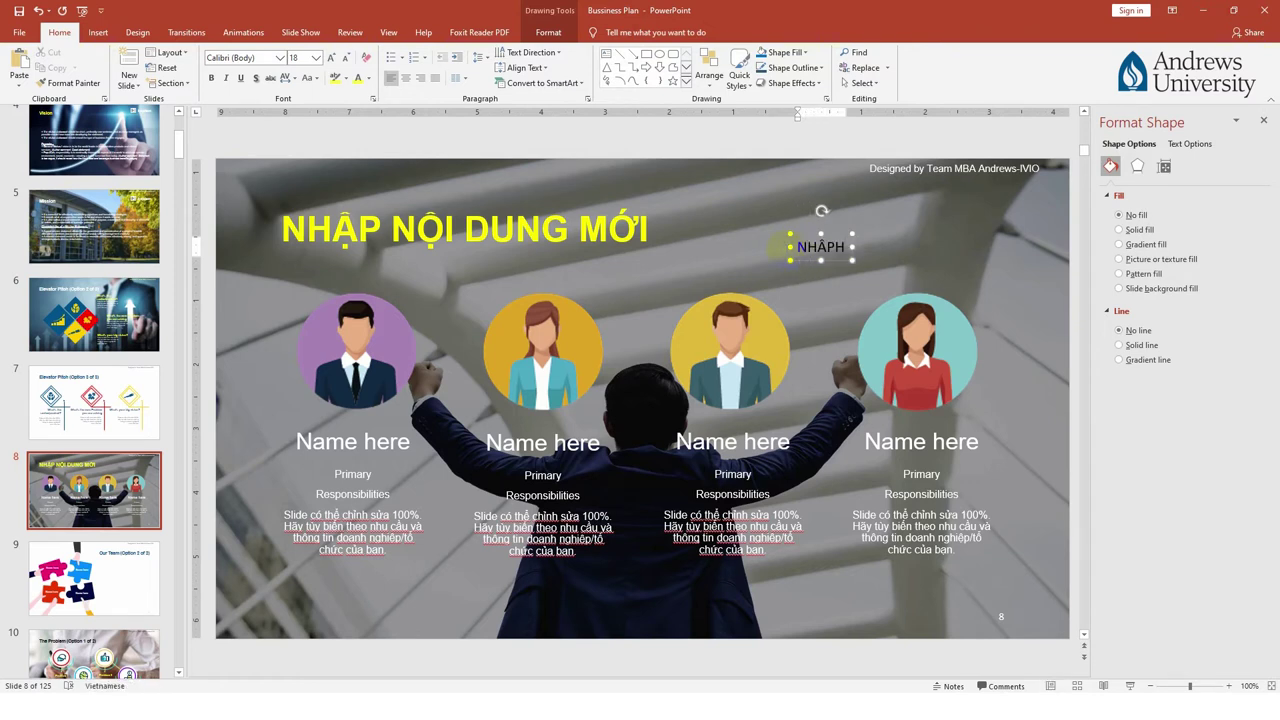
key(BackSpace)
text(UNG)
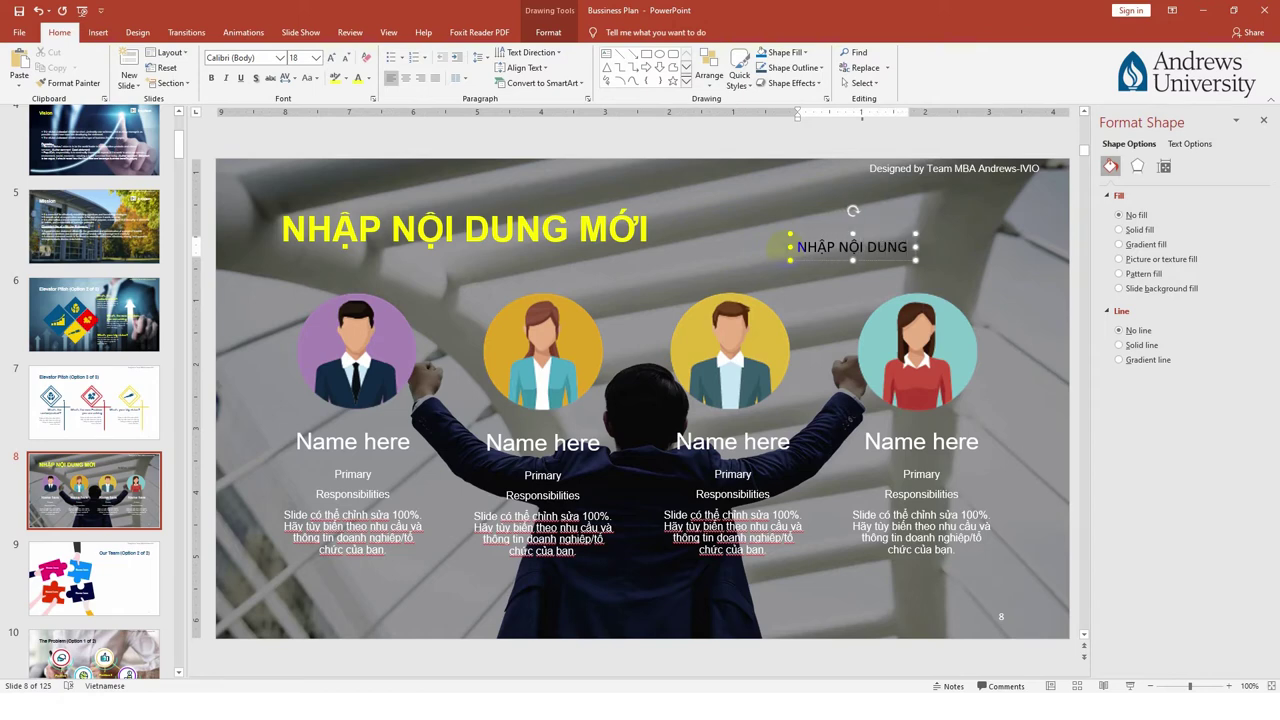
Make the new NHẬP NỘI DUNG text yellow and Arial
click(789, 239)
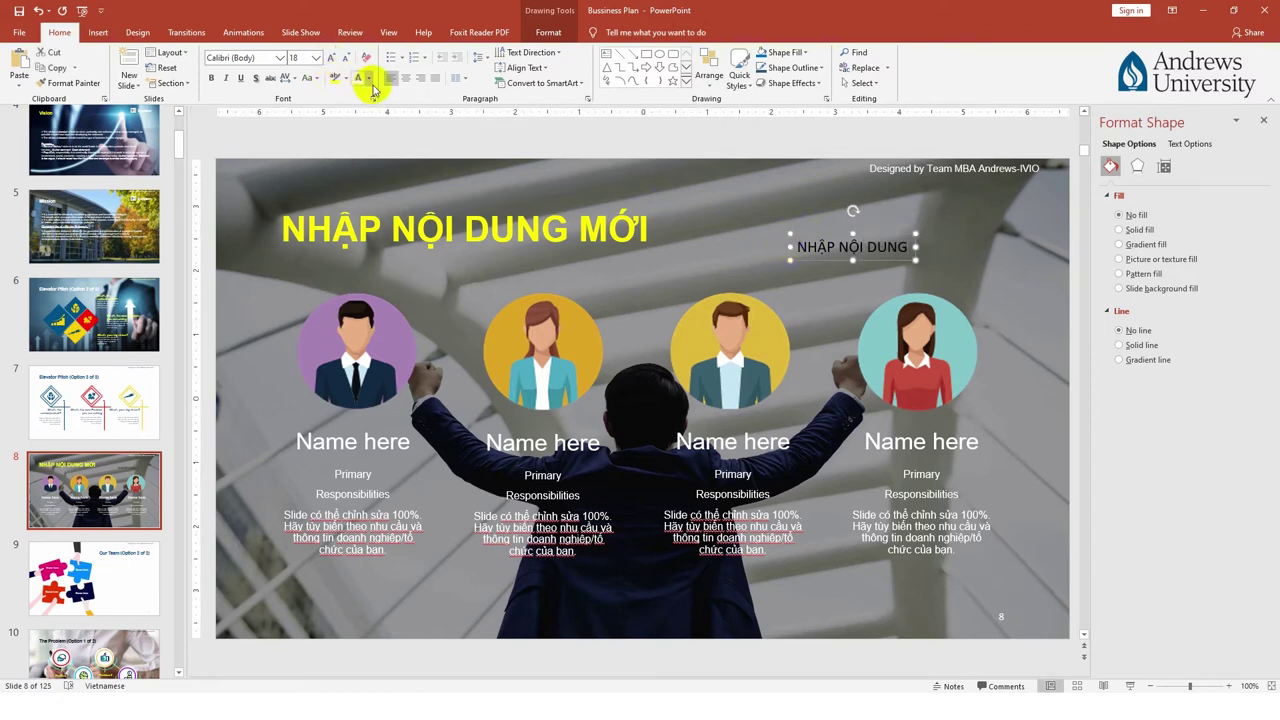
click(281, 58)
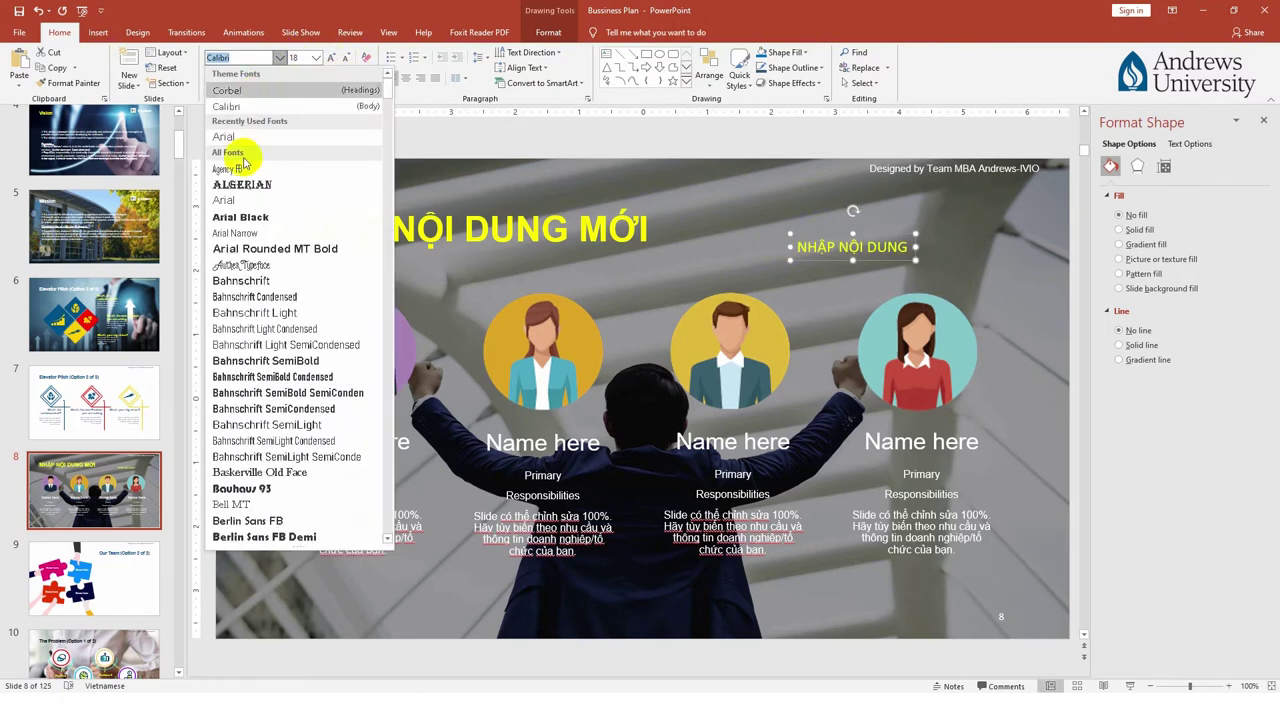
click(242, 197)
click(655, 265)
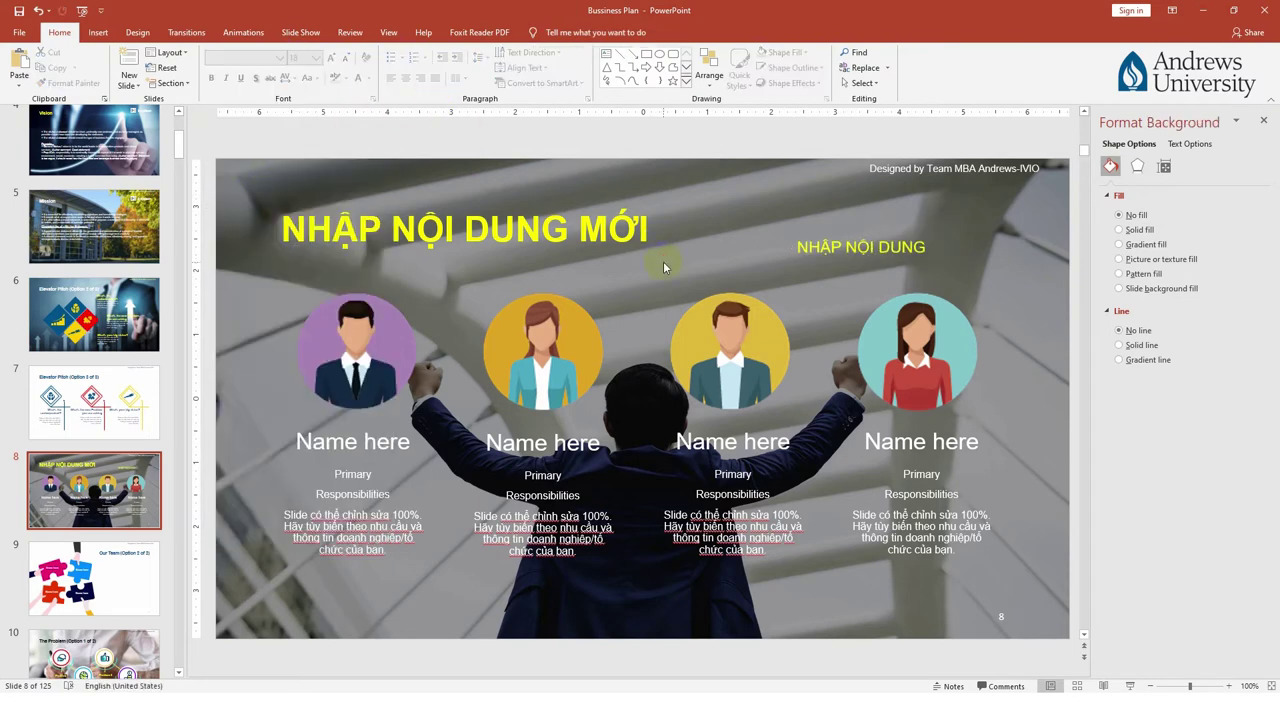
Select the team avatars one by one on slide 8
click(750, 355)
click(540, 370)
click(378, 368)
click(570, 368)
click(688, 357)
Select the purple first avatar and show its Fill & Line settings in Format Picture
click(950, 348)
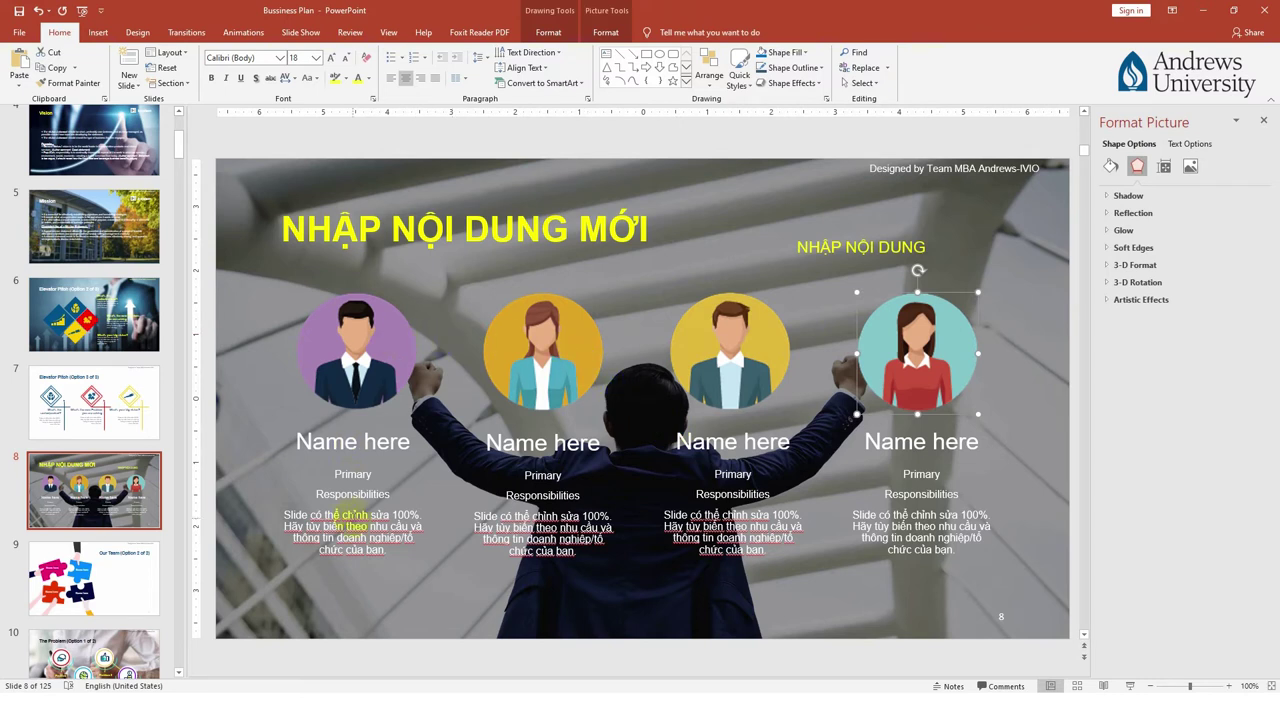
click(371, 377)
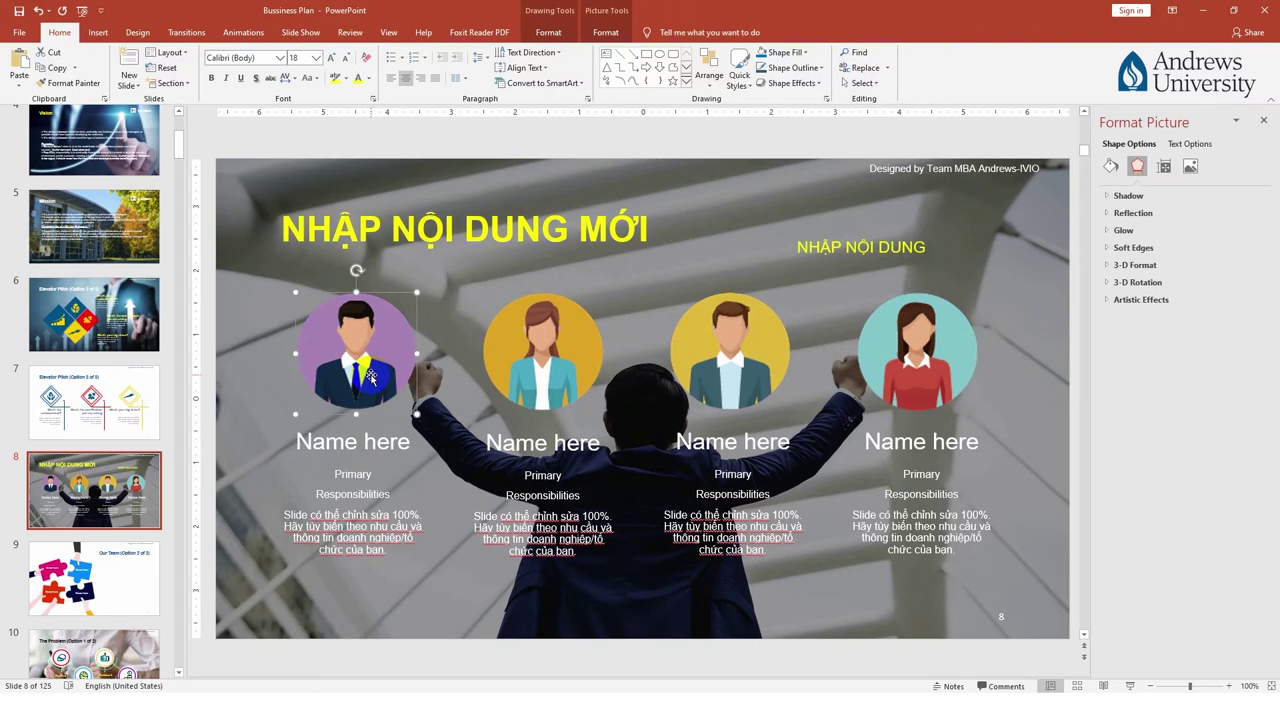
right_click(372, 376)
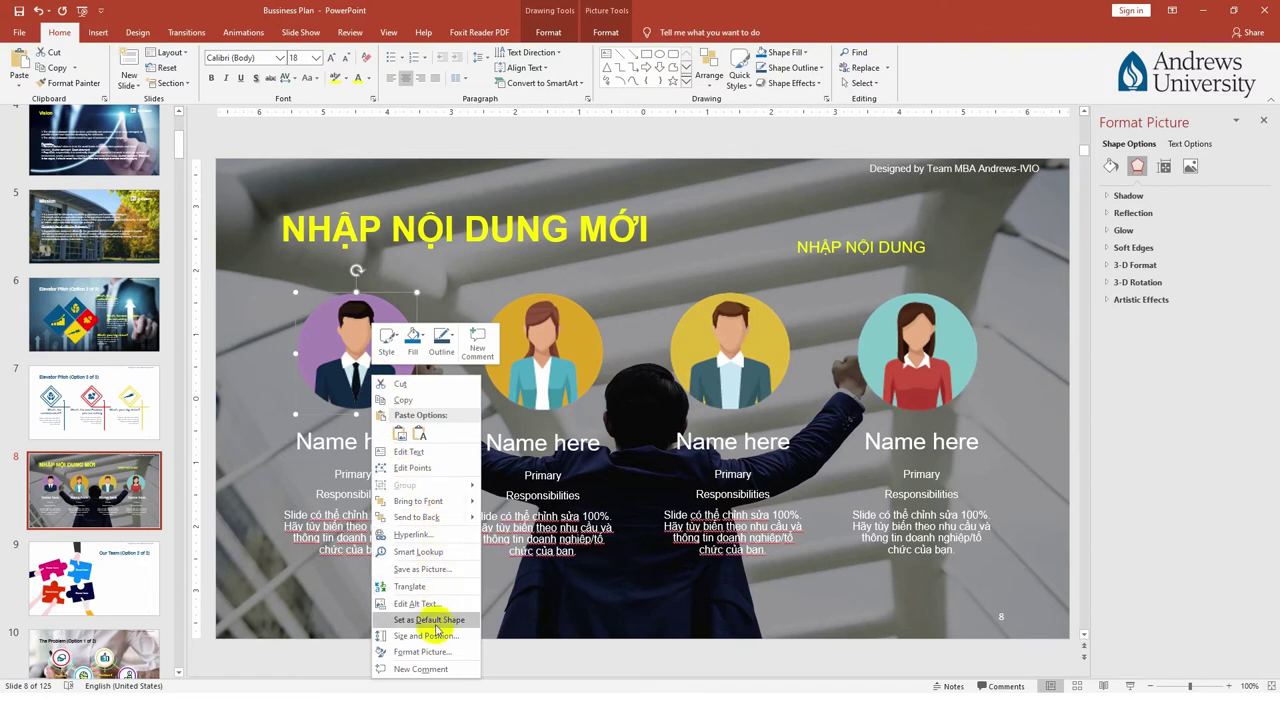
click(447, 654)
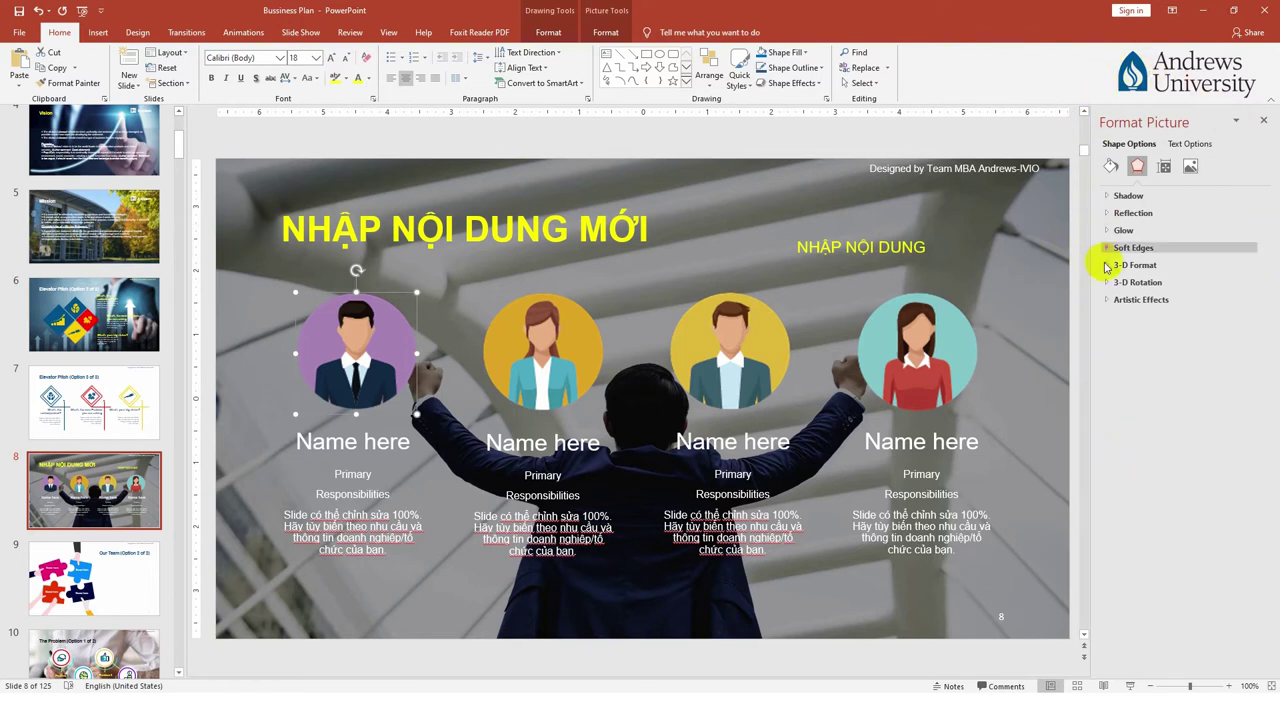
click(1110, 166)
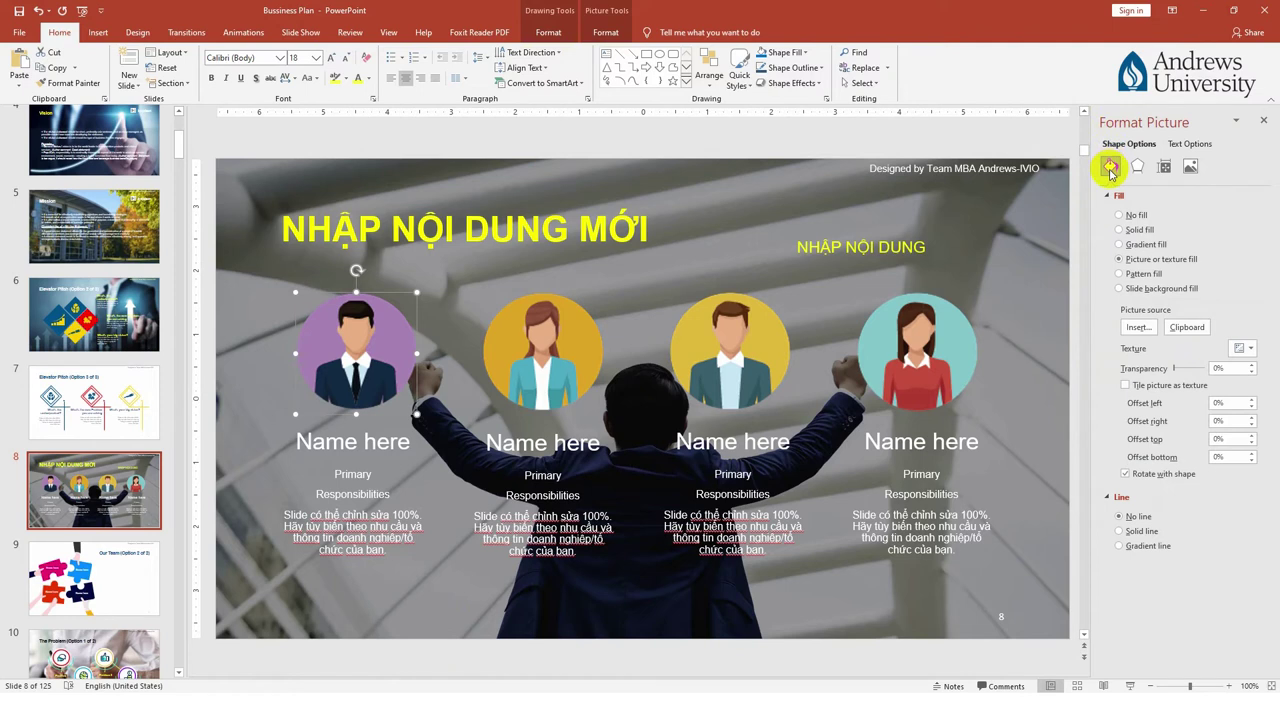
Fill the first avatar with the flag building photo from C:\Pictures using Picture or texture fill
click(1112, 195)
click(1108, 213)
click(1110, 195)
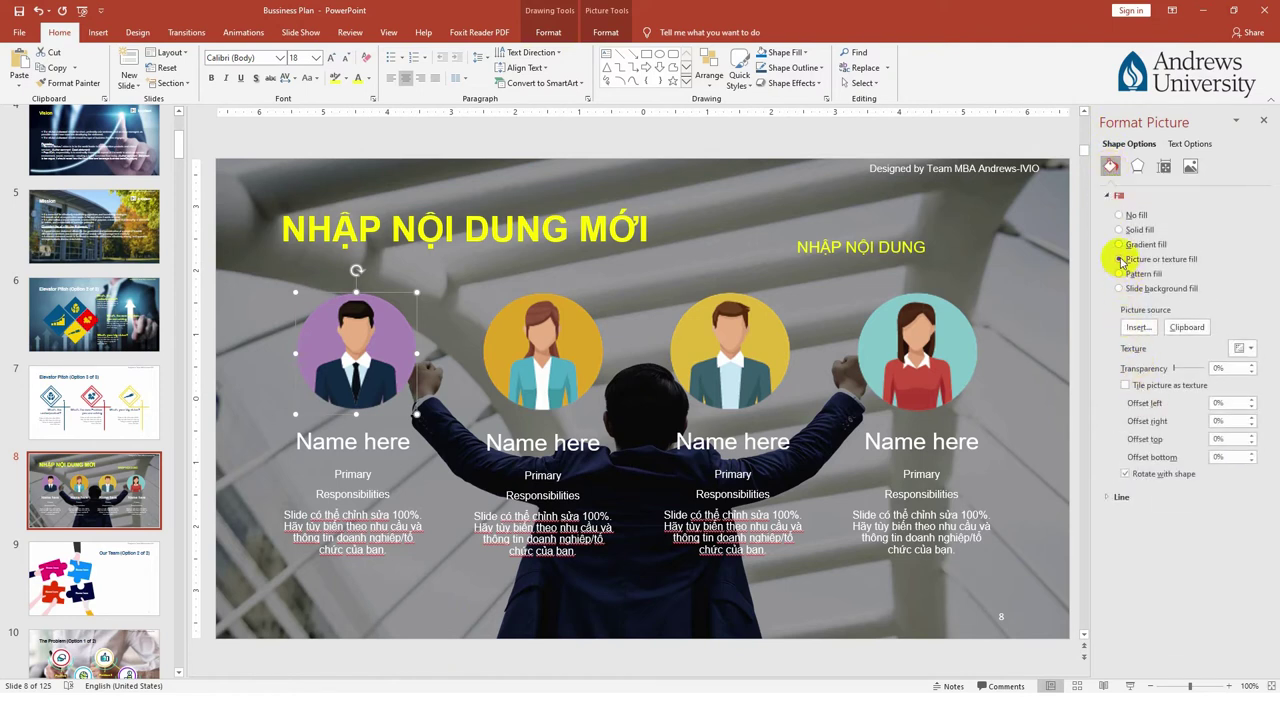
click(1140, 328)
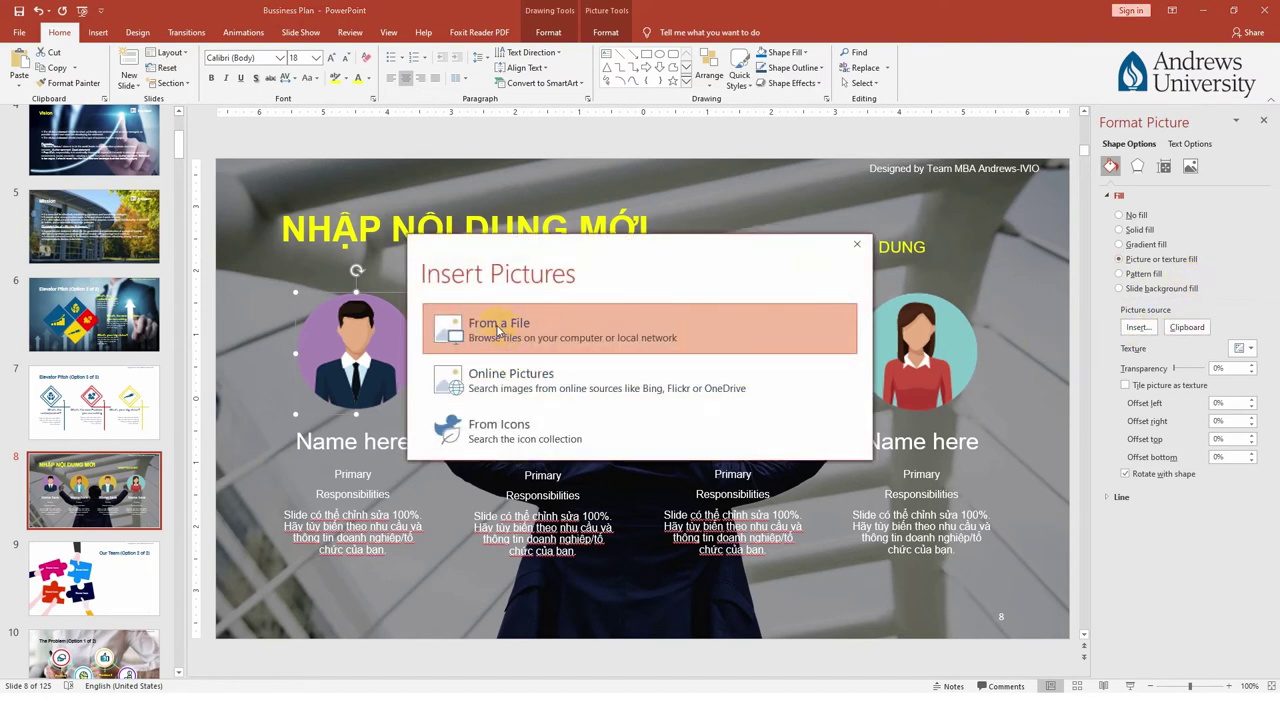
click(499, 328)
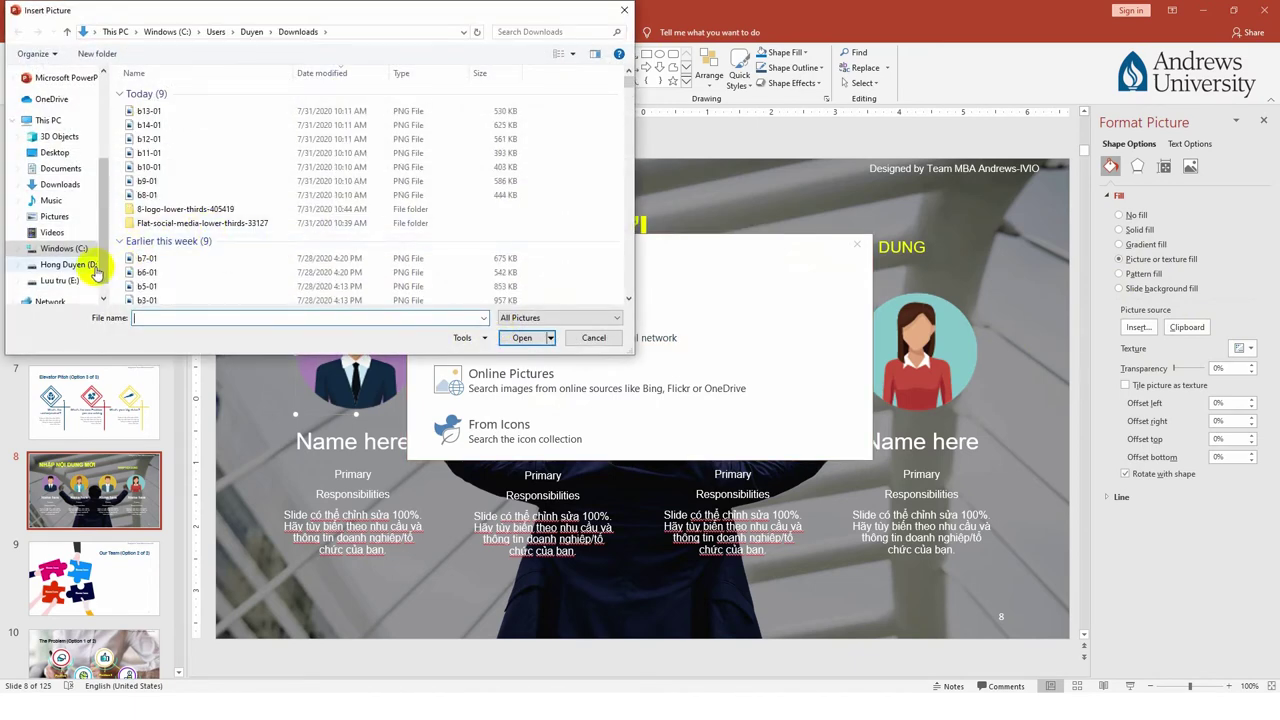
click(63, 248)
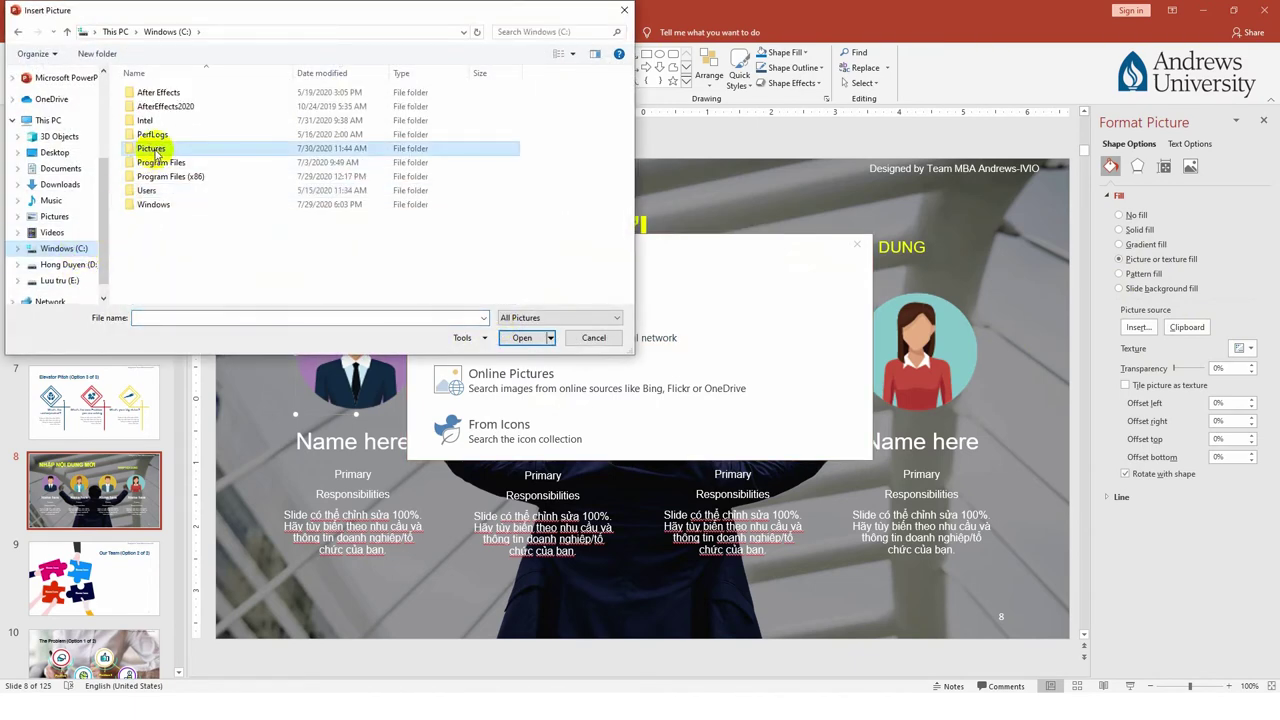
double_click(157, 137)
click(289, 143)
click(522, 337)
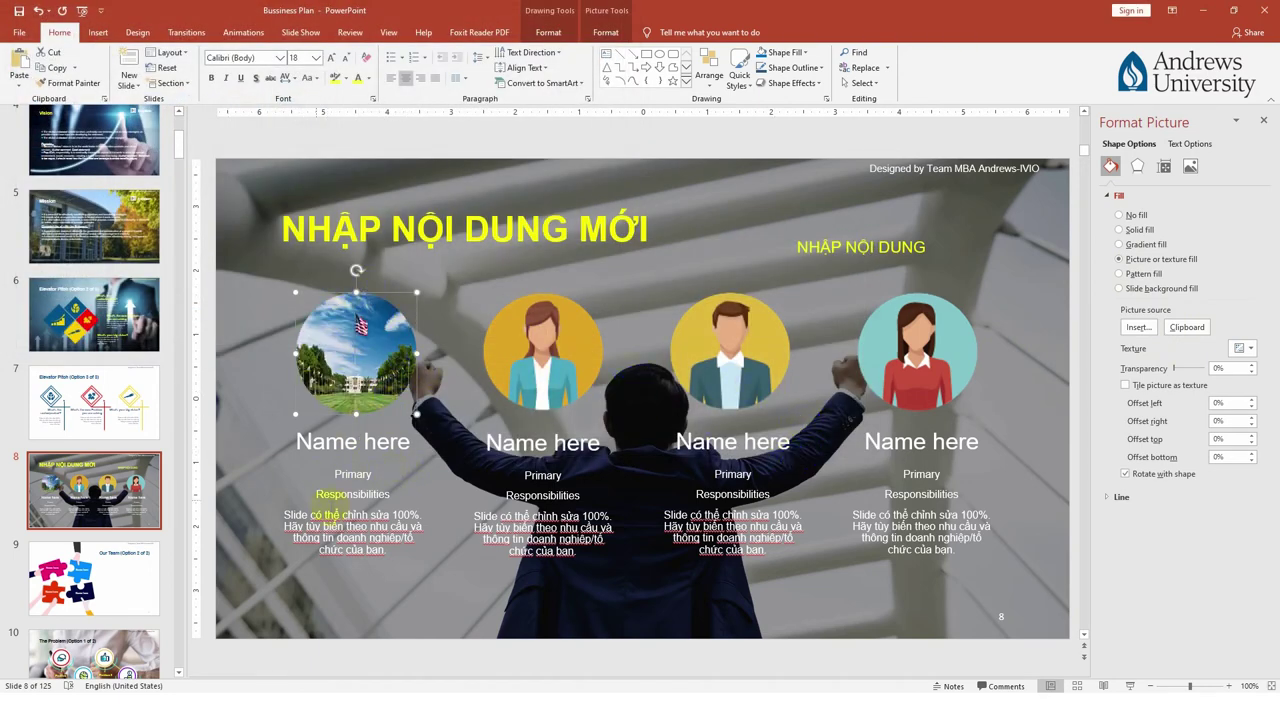
click(536, 575)
click(670, 575)
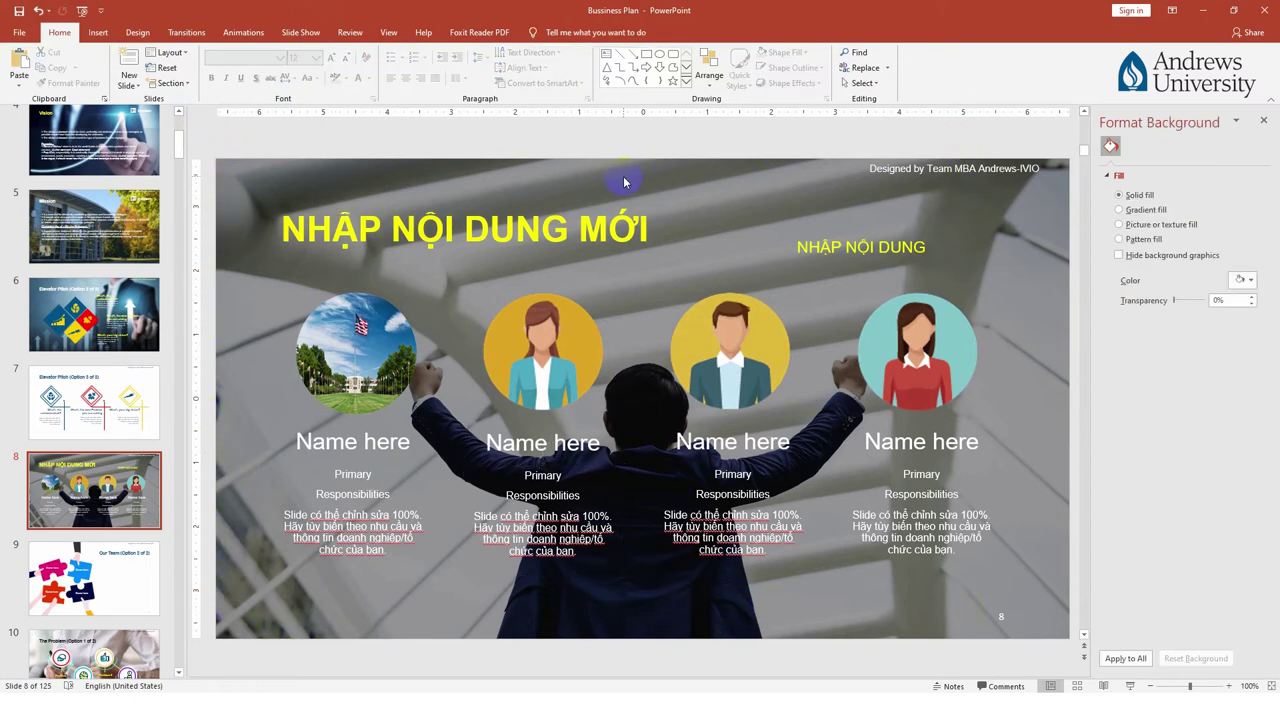
Switch slide 8 to 2_Custom Layout with the dark skyscraper background
right_click(716, 210)
mouse_move(770, 250)
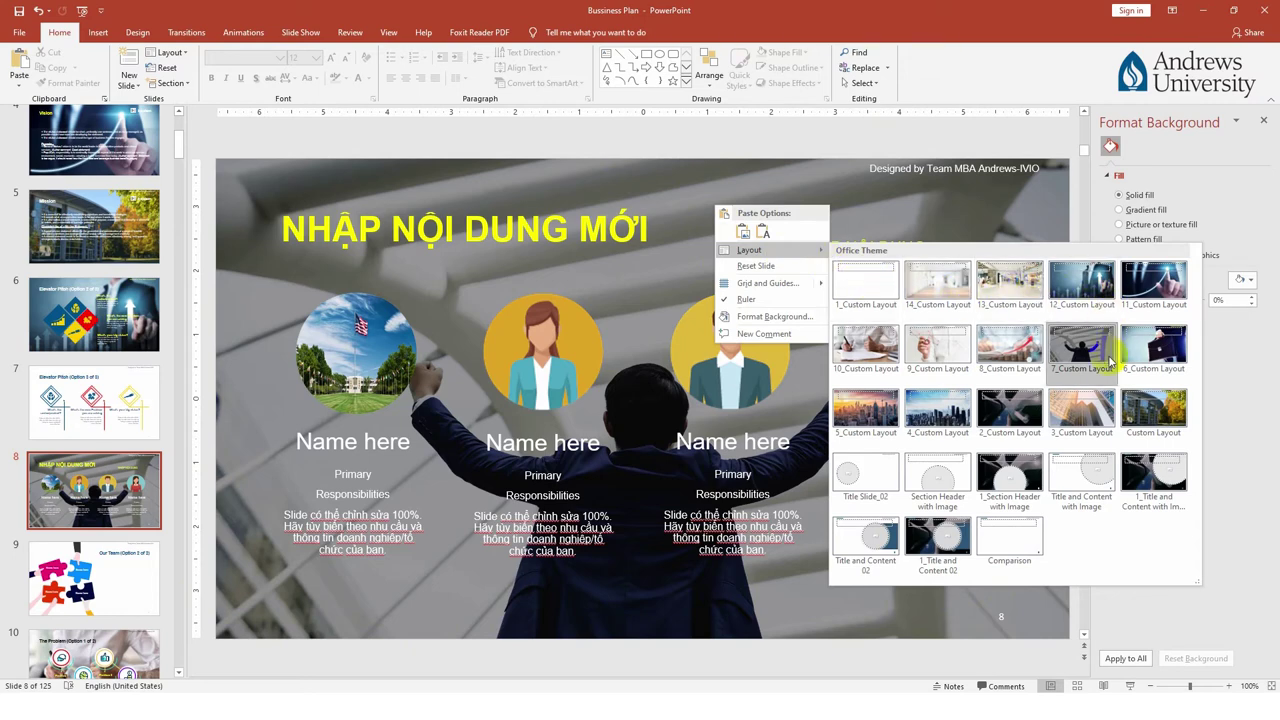
click(1024, 420)
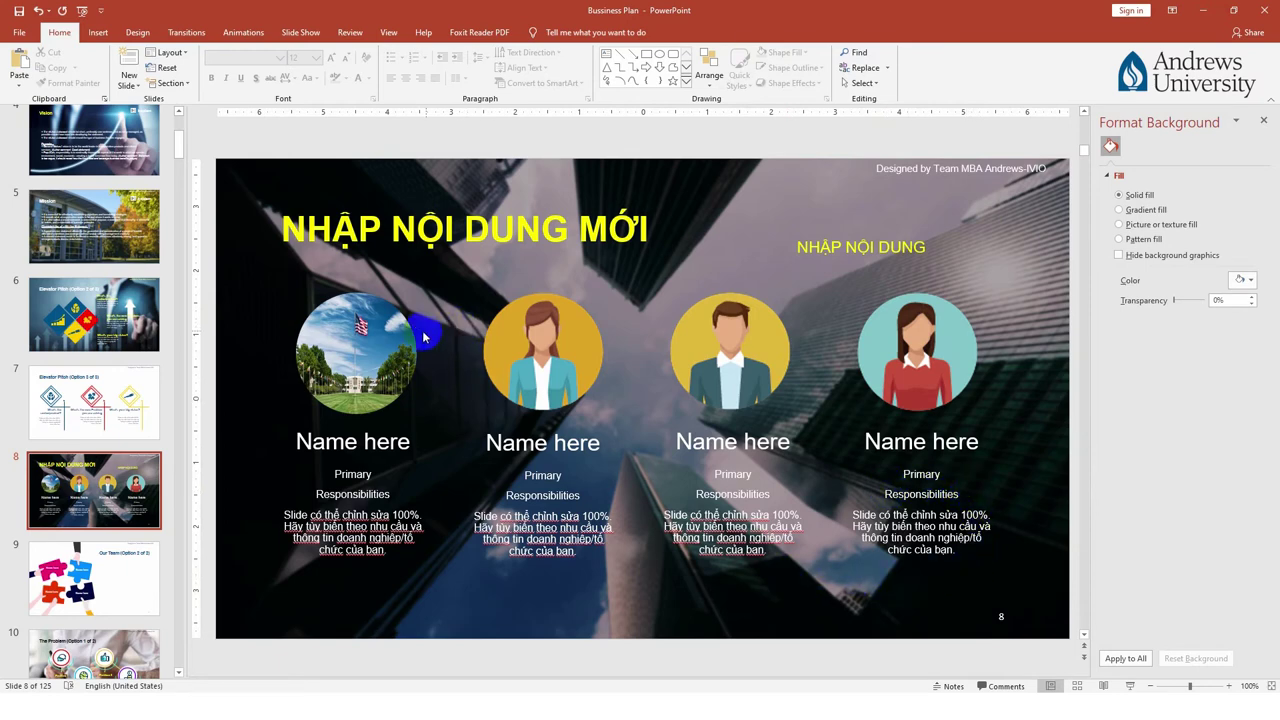
drag(180, 150, 180, 402)
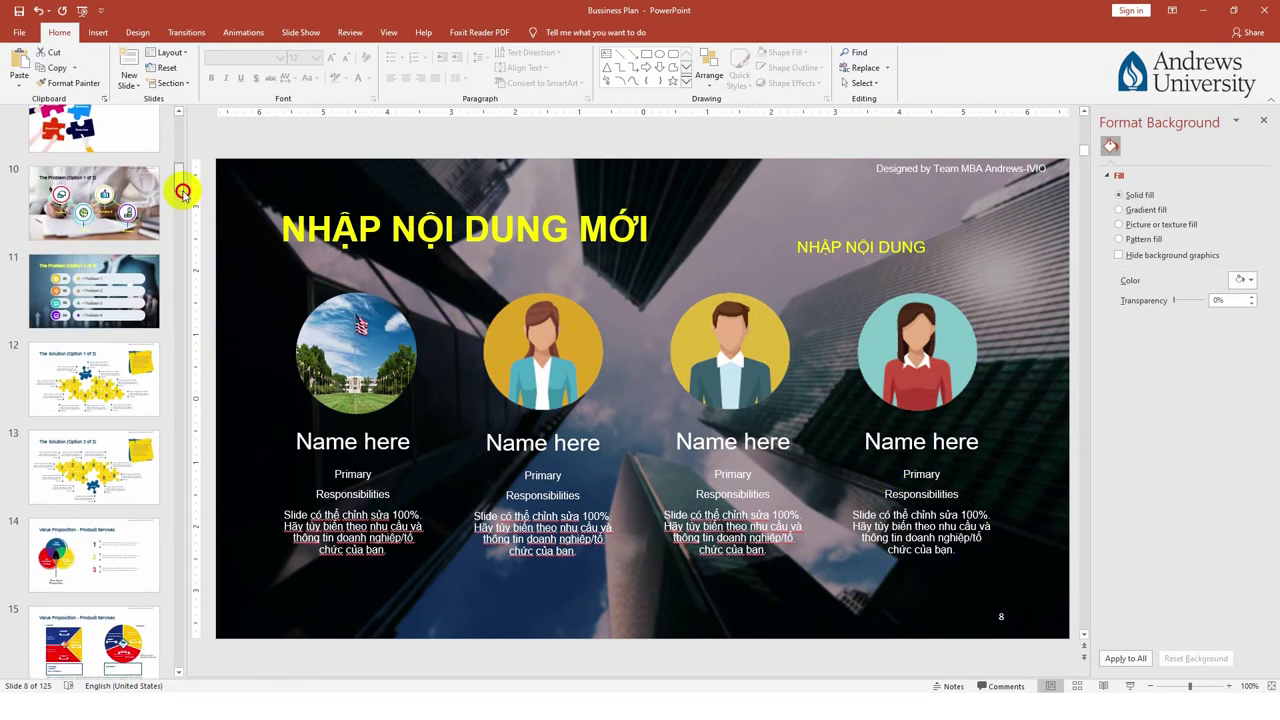
Browse later slides, including 64 Lego, 69 Line Chart and 78 Additional icons Business
click(110, 293)
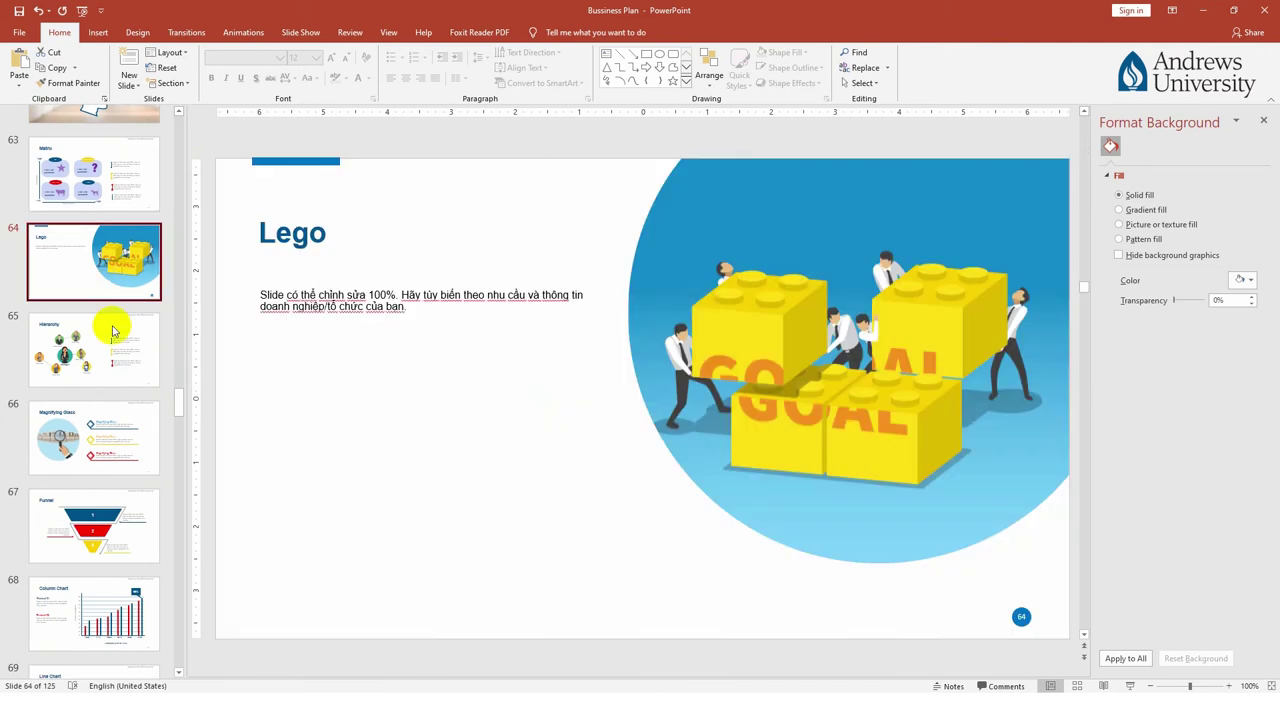
key(Down)
key(Down)
key(Down)
scroll(105, 420, down, 3)
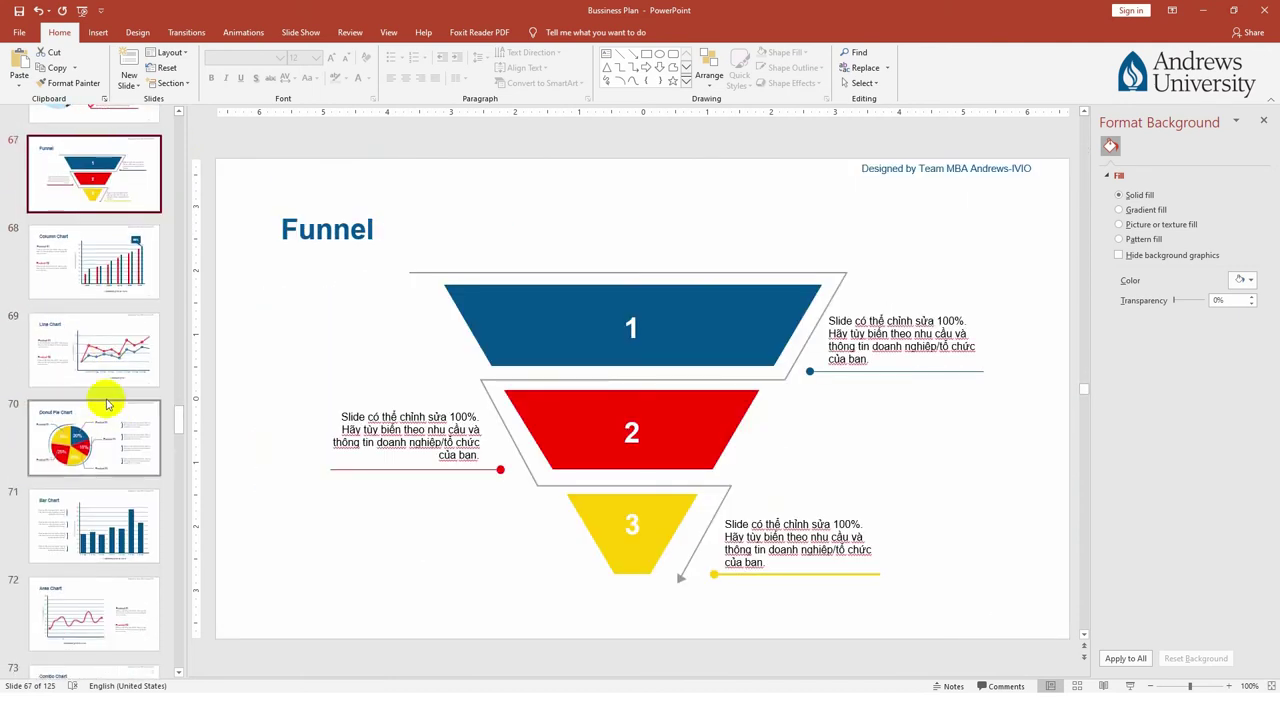
click(100, 345)
scroll(100, 450, down, 3)
scroll(107, 468, down, 3)
click(94, 414)
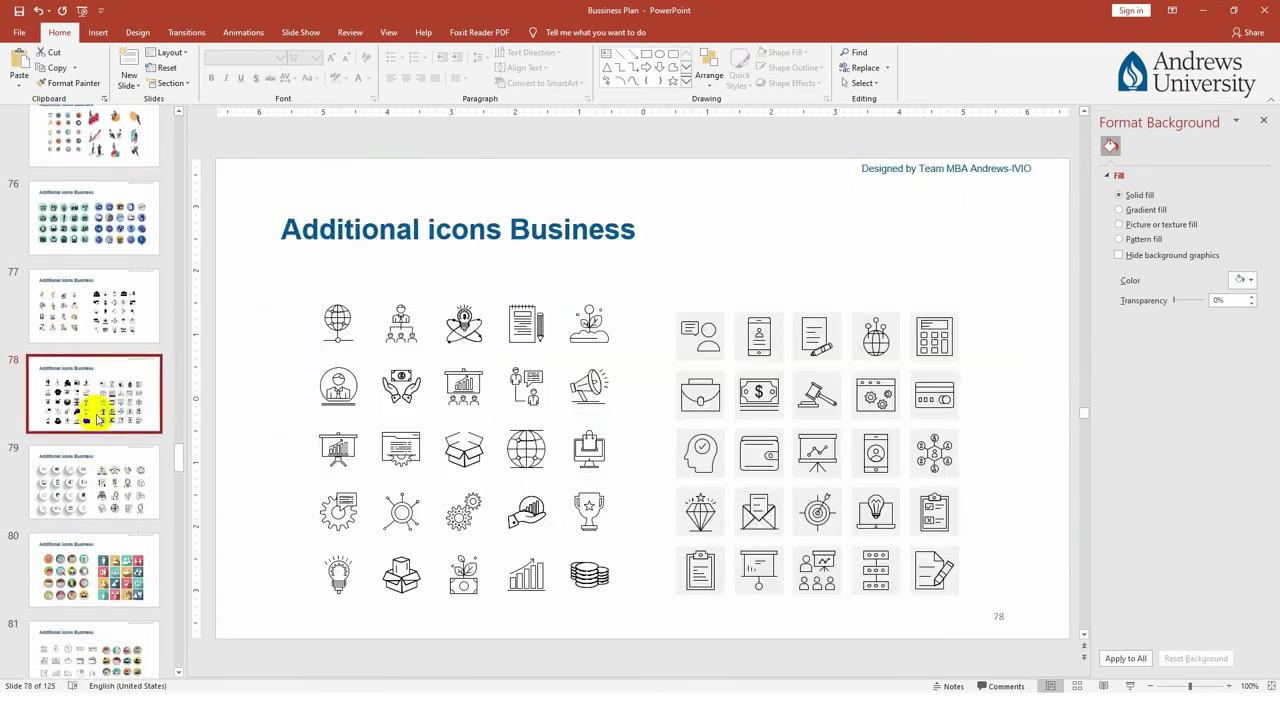
scroll(115, 500, down, 3)
scroll(115, 510, down, 4)
scroll(115, 520, down, 3)
scroll(115, 530, down, 4)
scroll(113, 530, down, 5)
Step through slides 96, 97, 99, 102 to slide 105 and select its arrow-and-target group
click(95, 482)
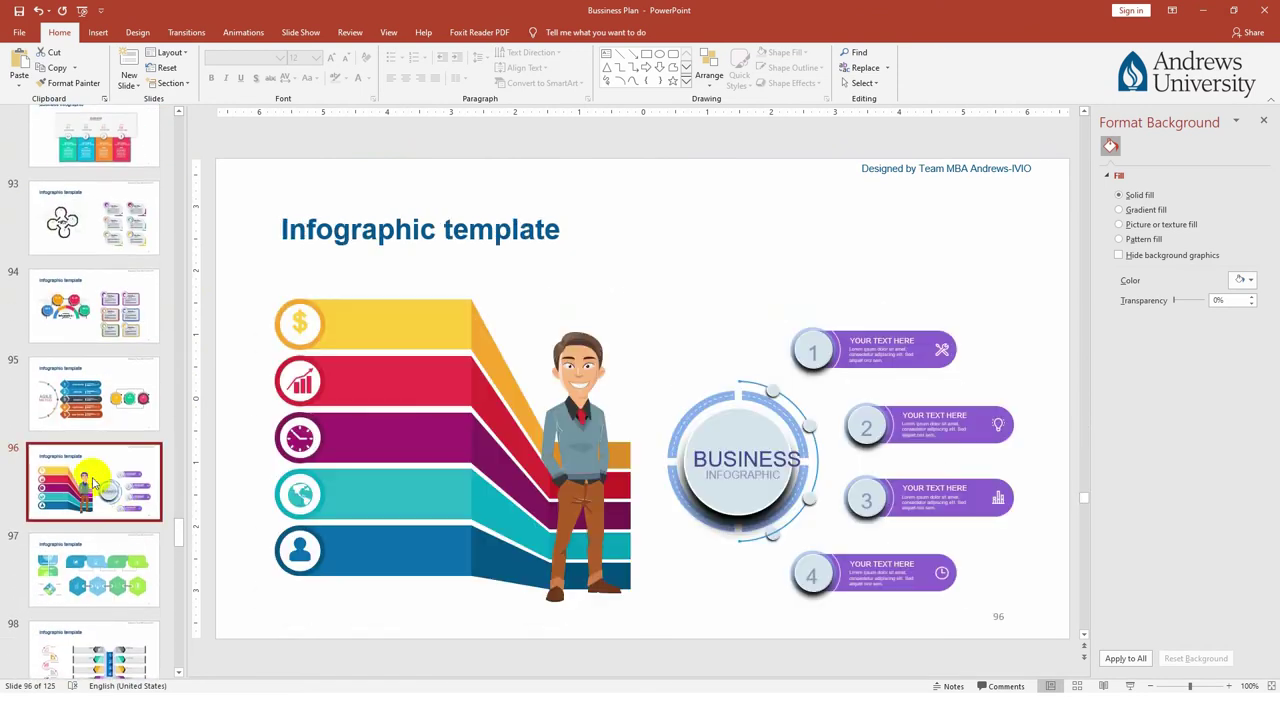
click(107, 543)
scroll(107, 543, down, 3)
click(105, 540)
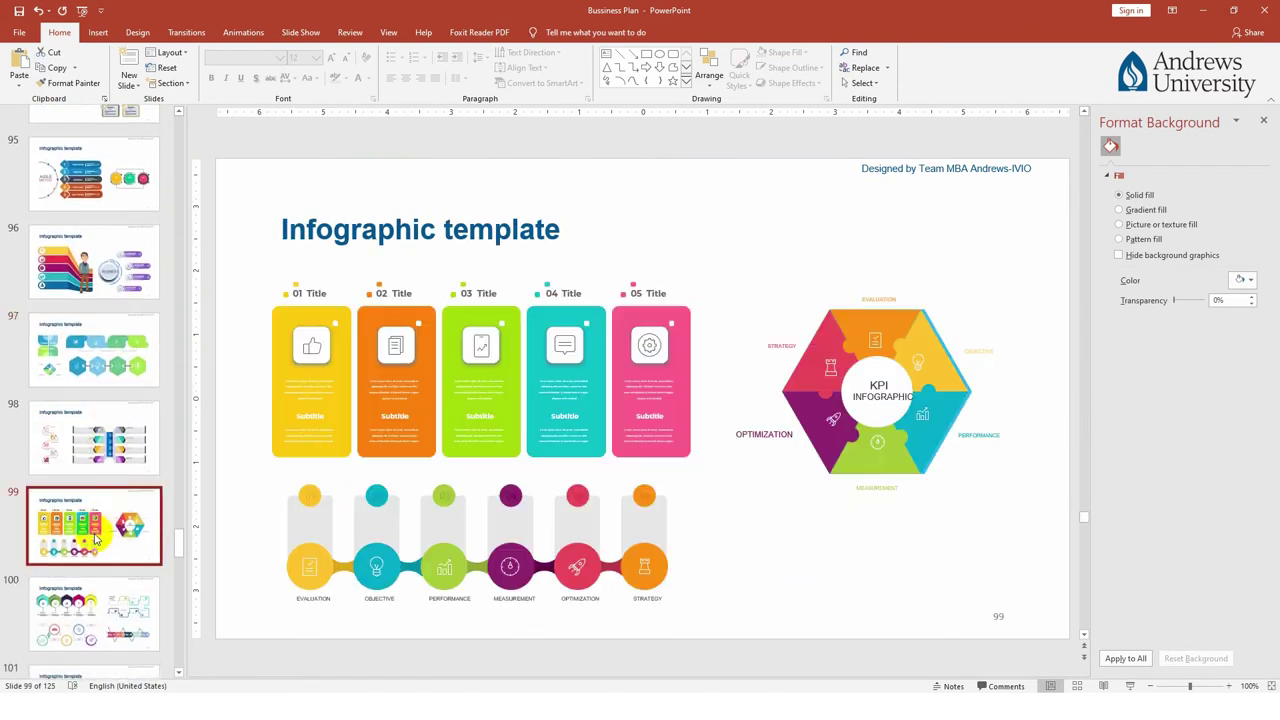
scroll(102, 555, down, 3)
click(100, 565)
scroll(91, 563, down, 3)
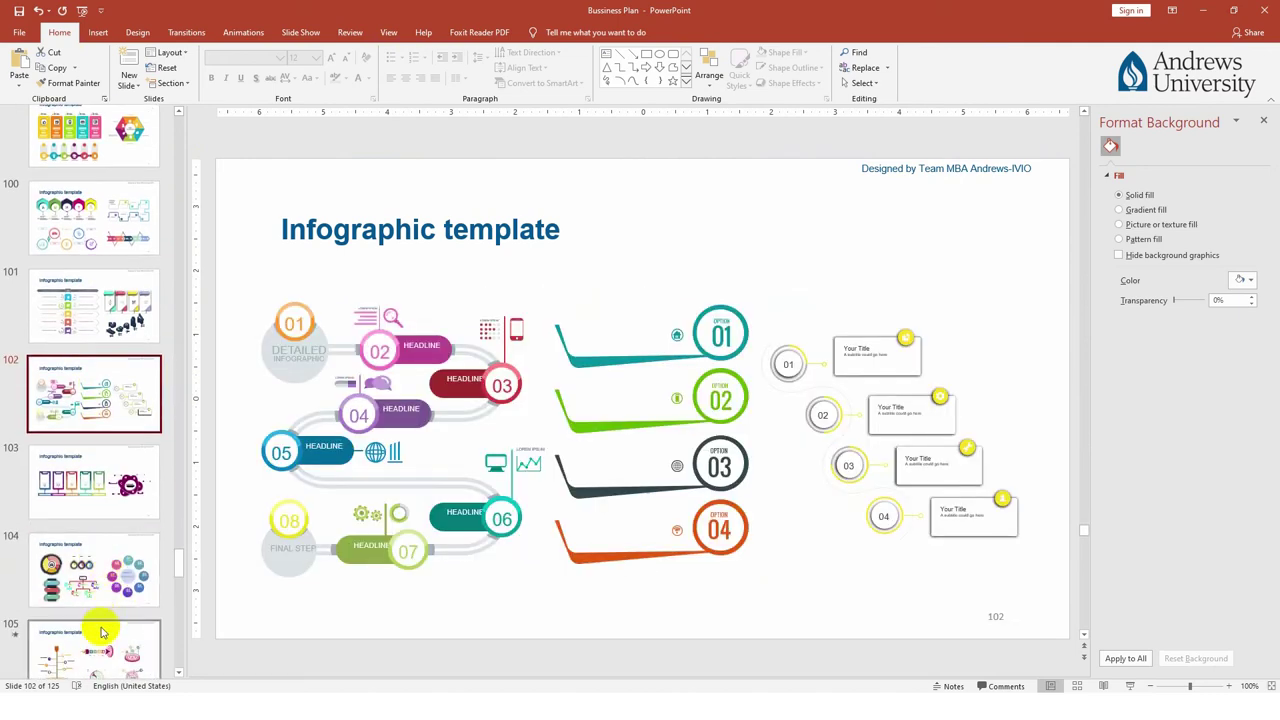
click(97, 621)
click(398, 338)
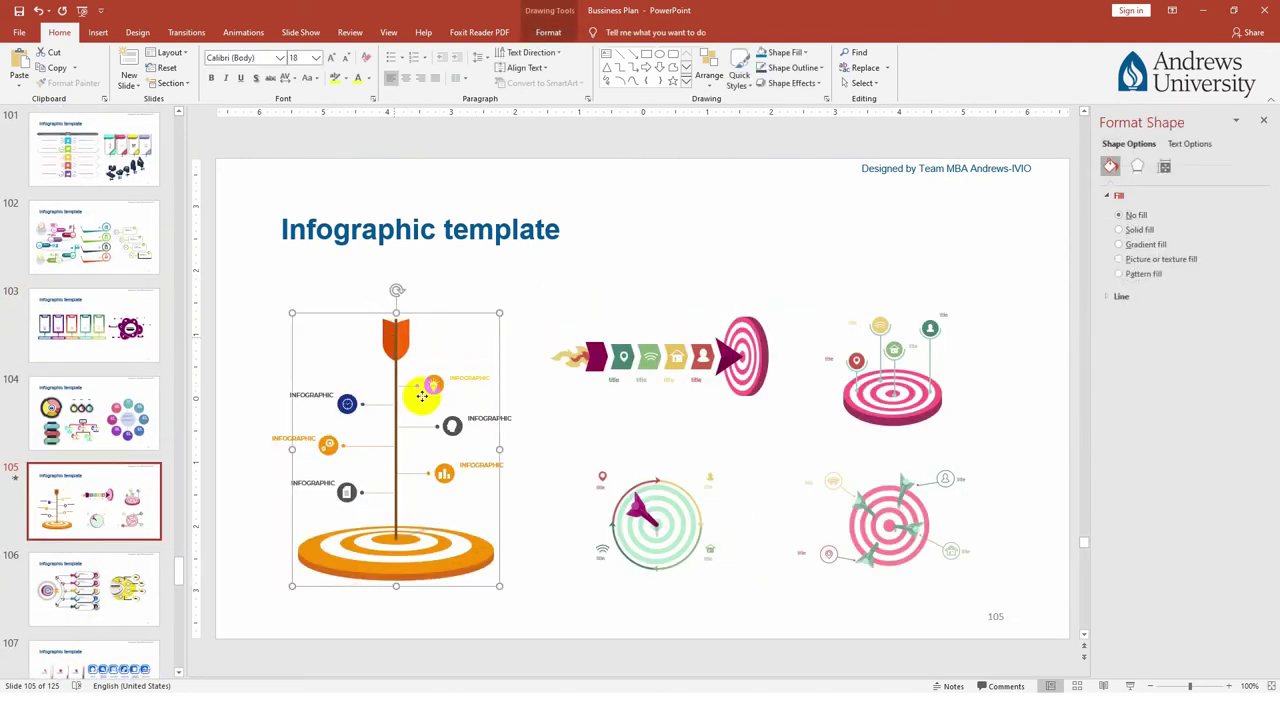
Ungroup the arrow-and-target infographic on slide 105
click(290, 370)
click(386, 340)
right_click(386, 340)
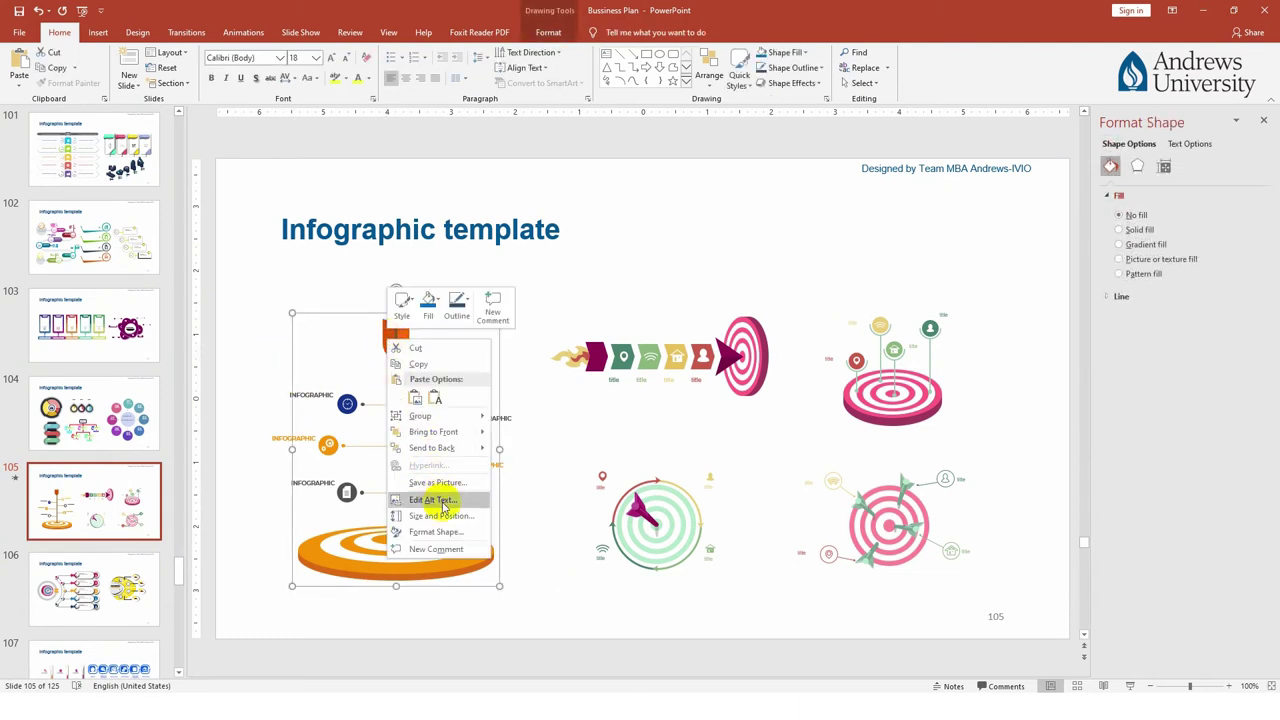
click(519, 451)
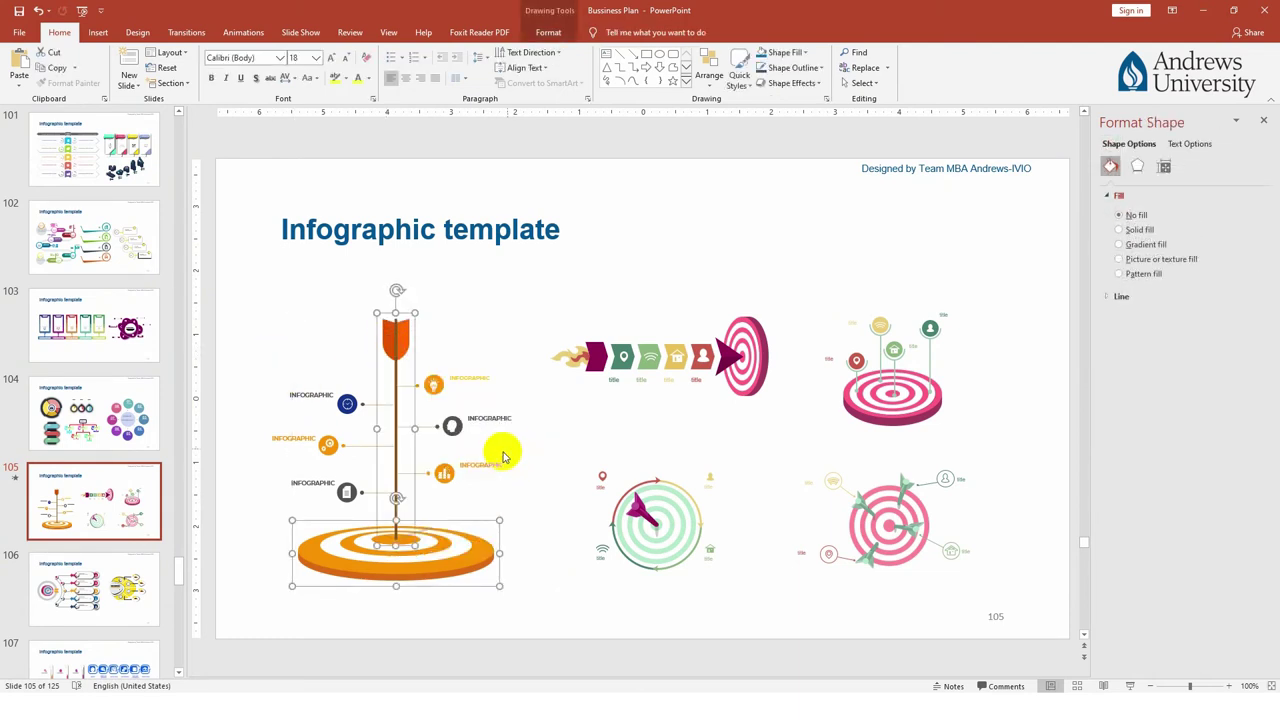
Move the orange INFOGRAPHIC label beside the bulb icon
click(514, 338)
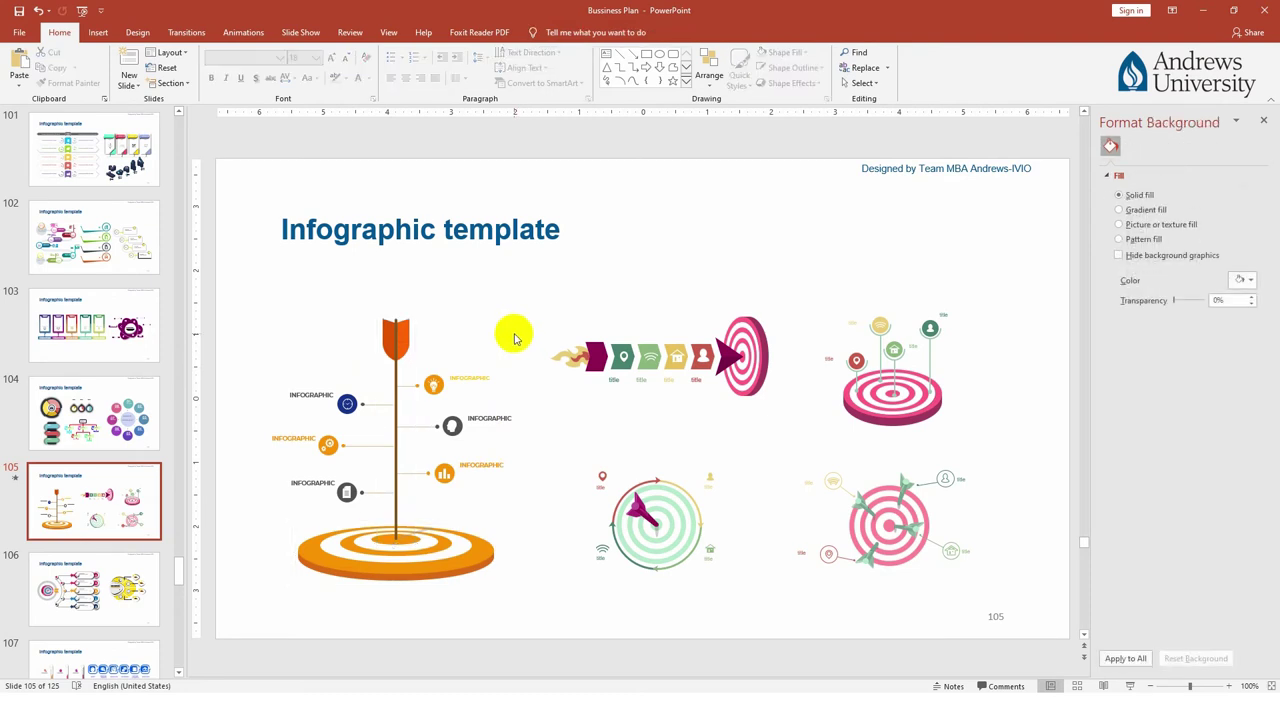
click(490, 418)
click(495, 418)
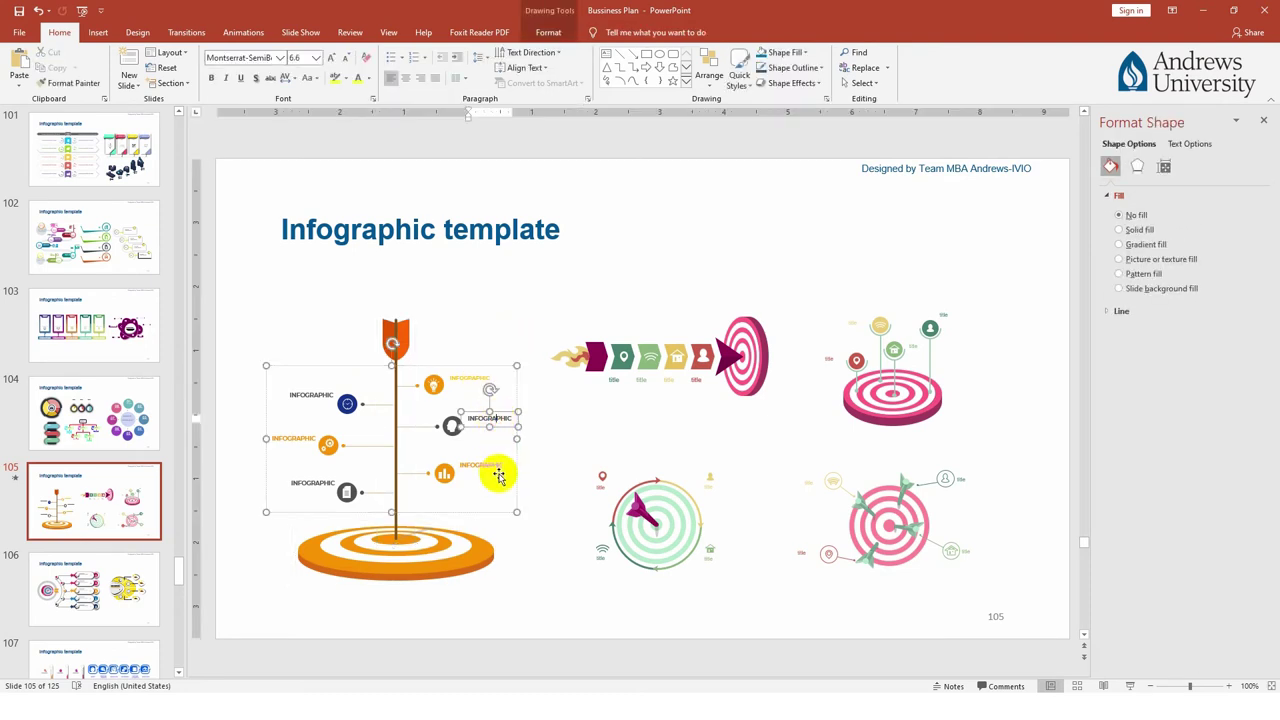
drag(495, 418, 471, 380)
click(294, 439)
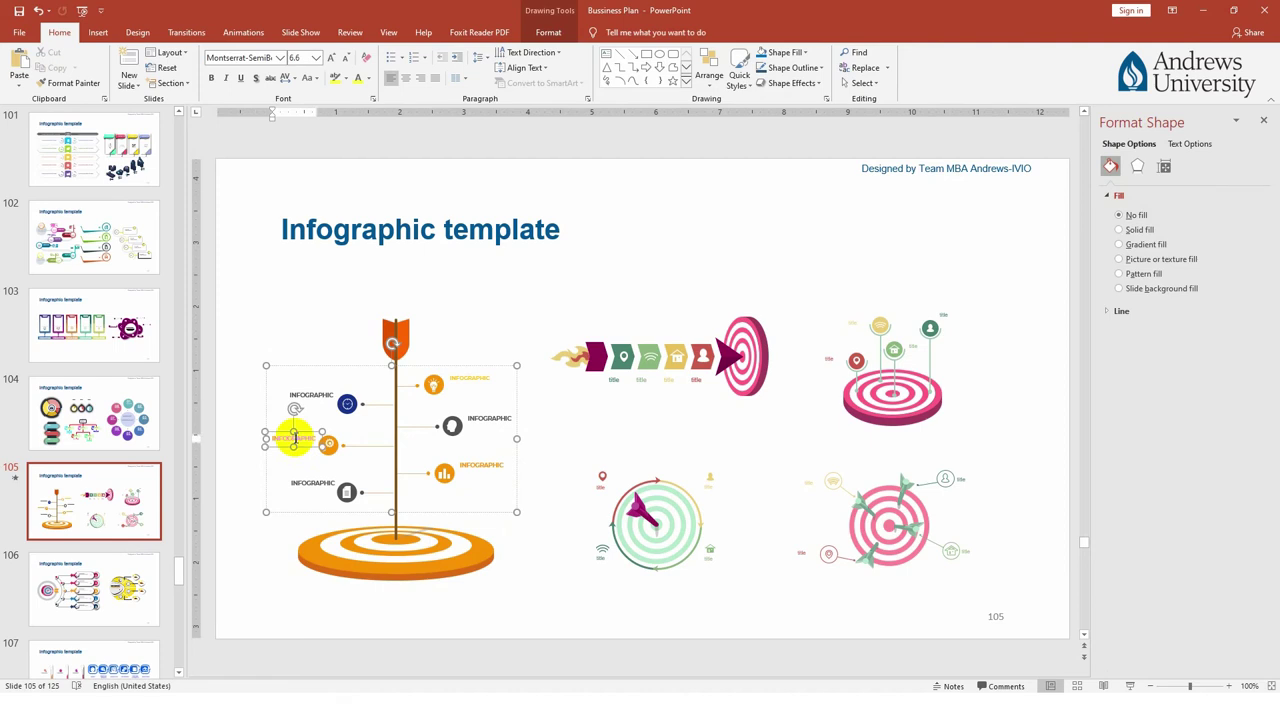
Rewrite the grey INFOGRAPHIC label as NỘI DUNG MỚI and color it dark red
click(491, 420)
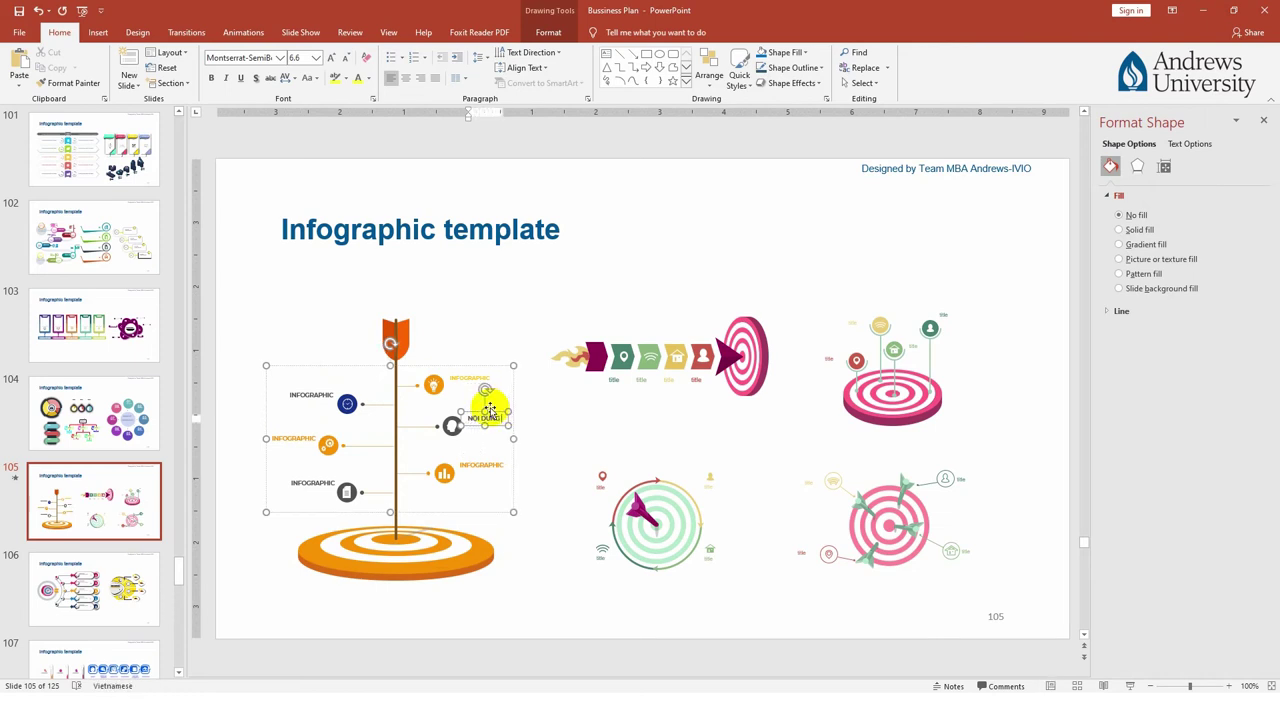
text(NỘI DUNG MỚI)
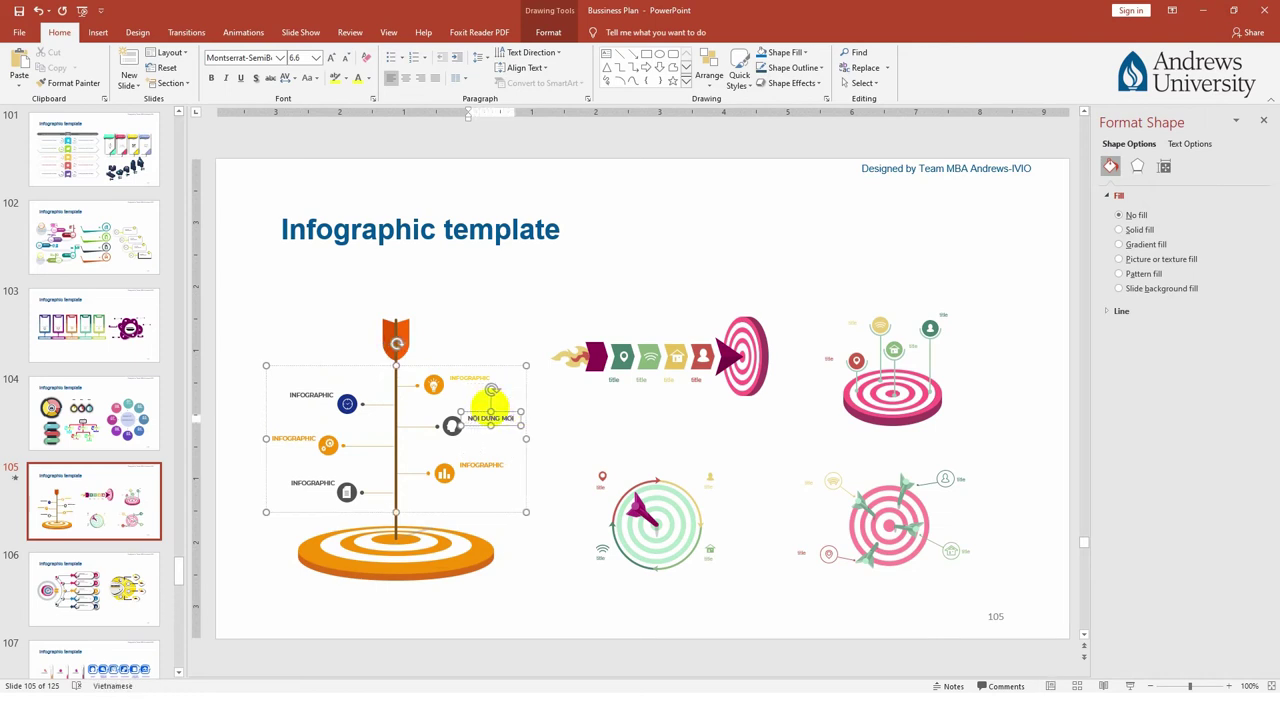
click(521, 411)
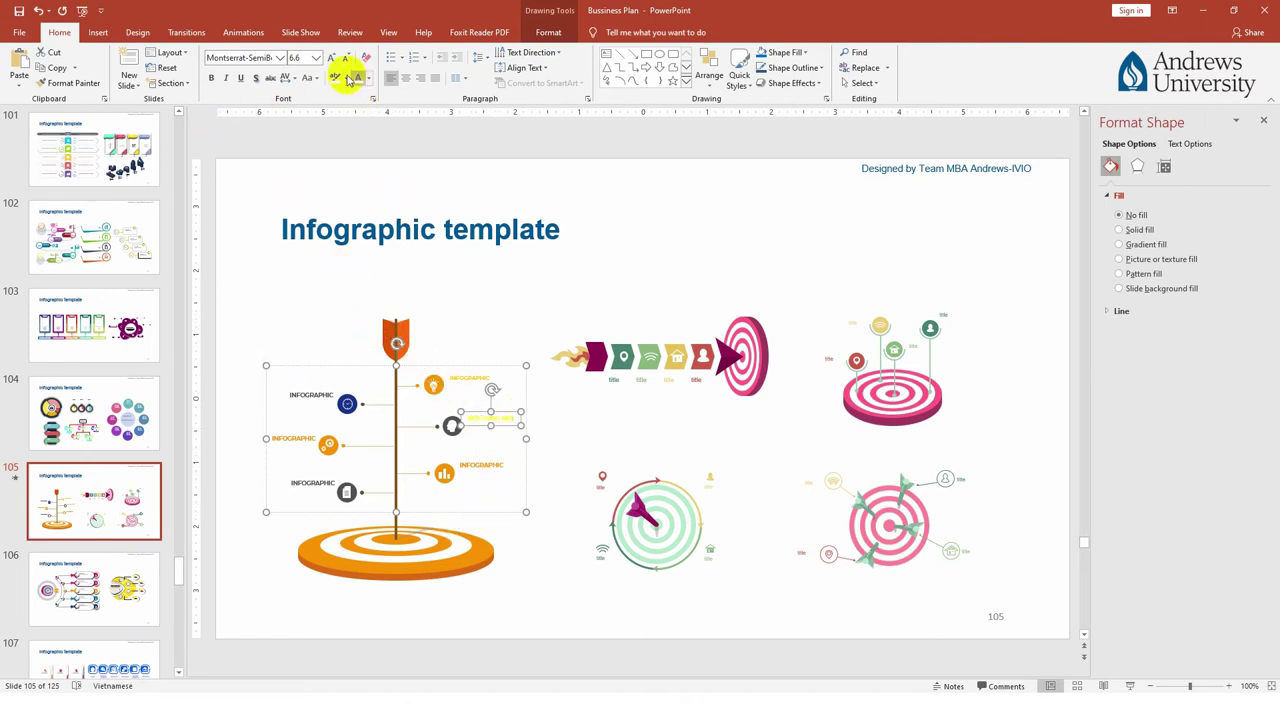
click(369, 79)
click(358, 183)
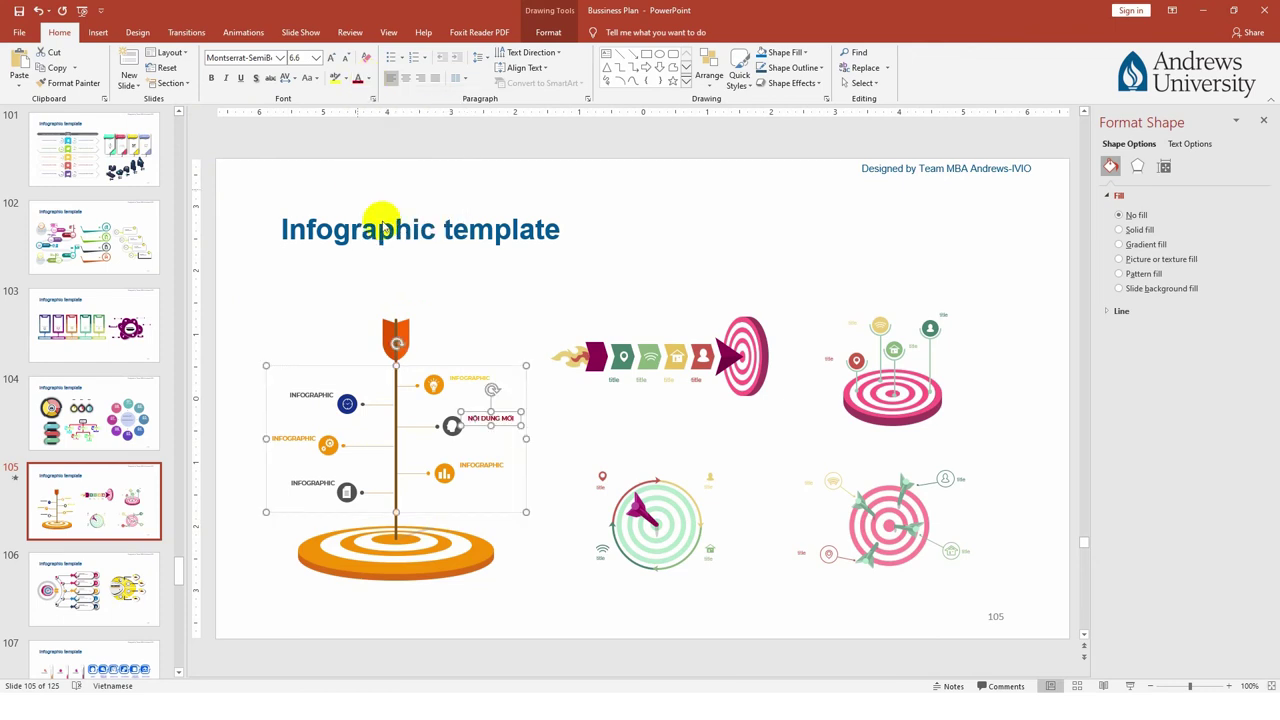
Fill the orange arrow head at the top of the infographic with dark blue
click(462, 308)
click(404, 335)
click(405, 337)
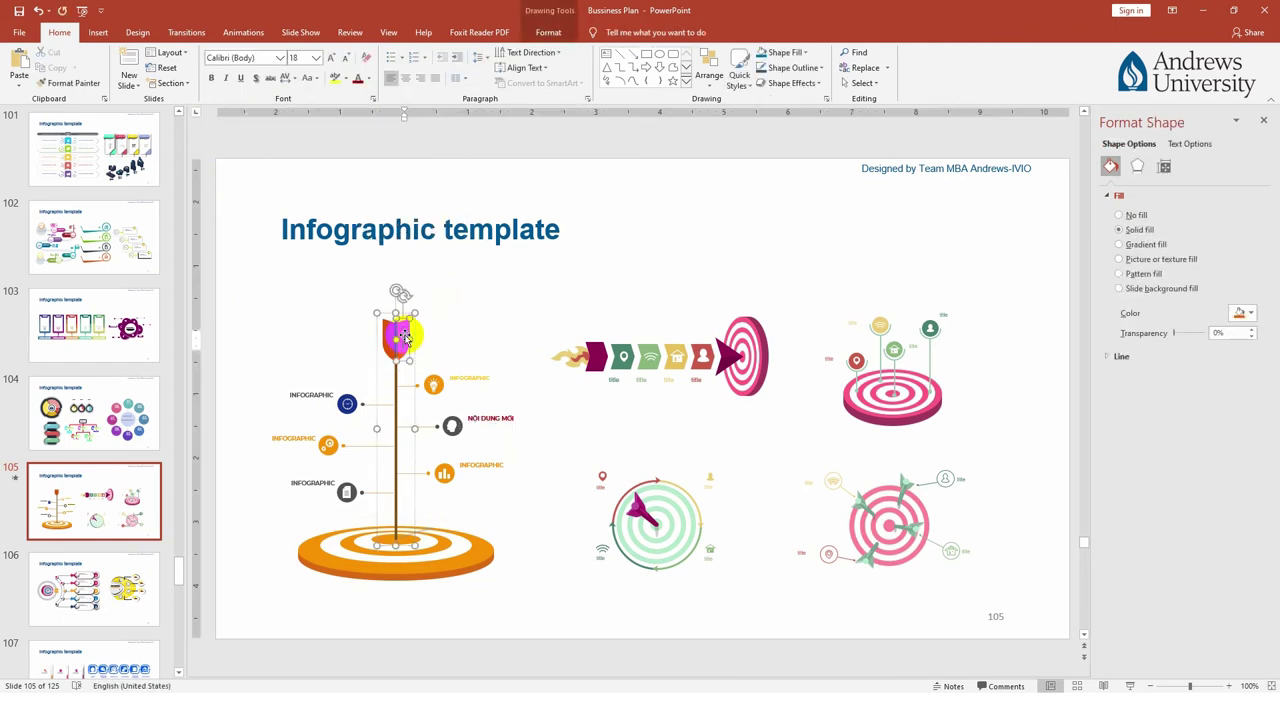
click(548, 32)
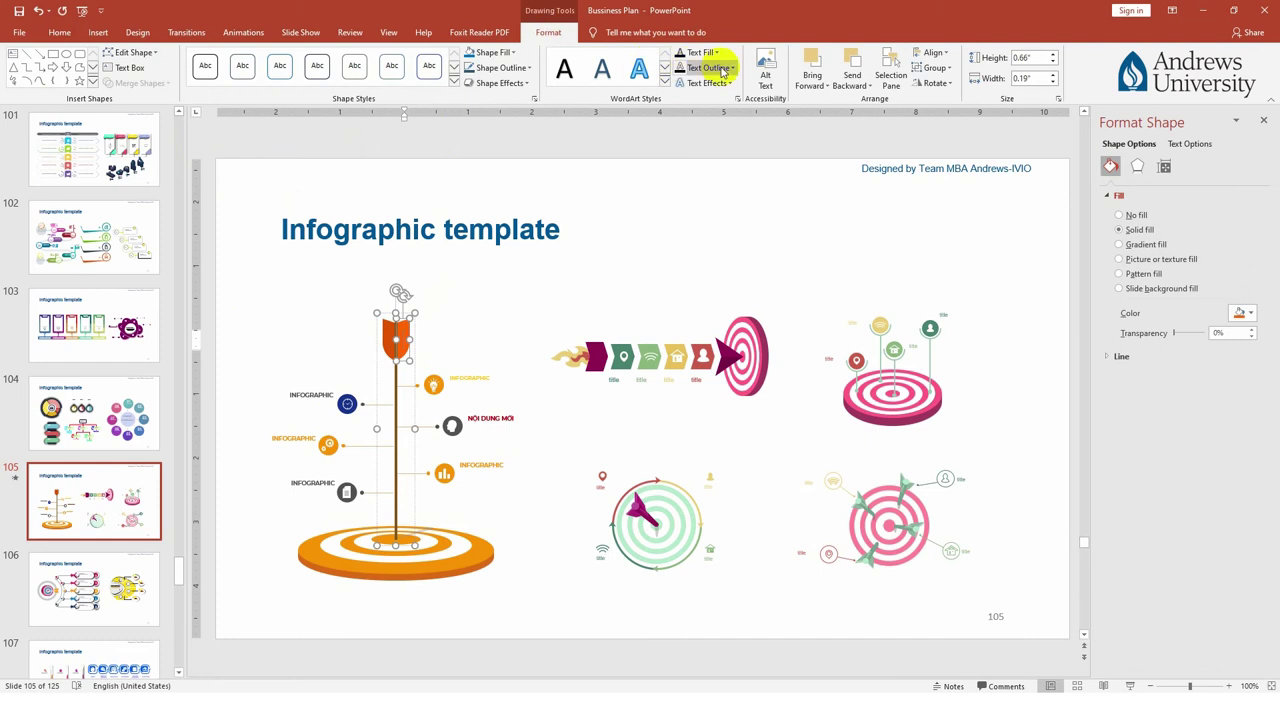
click(493, 52)
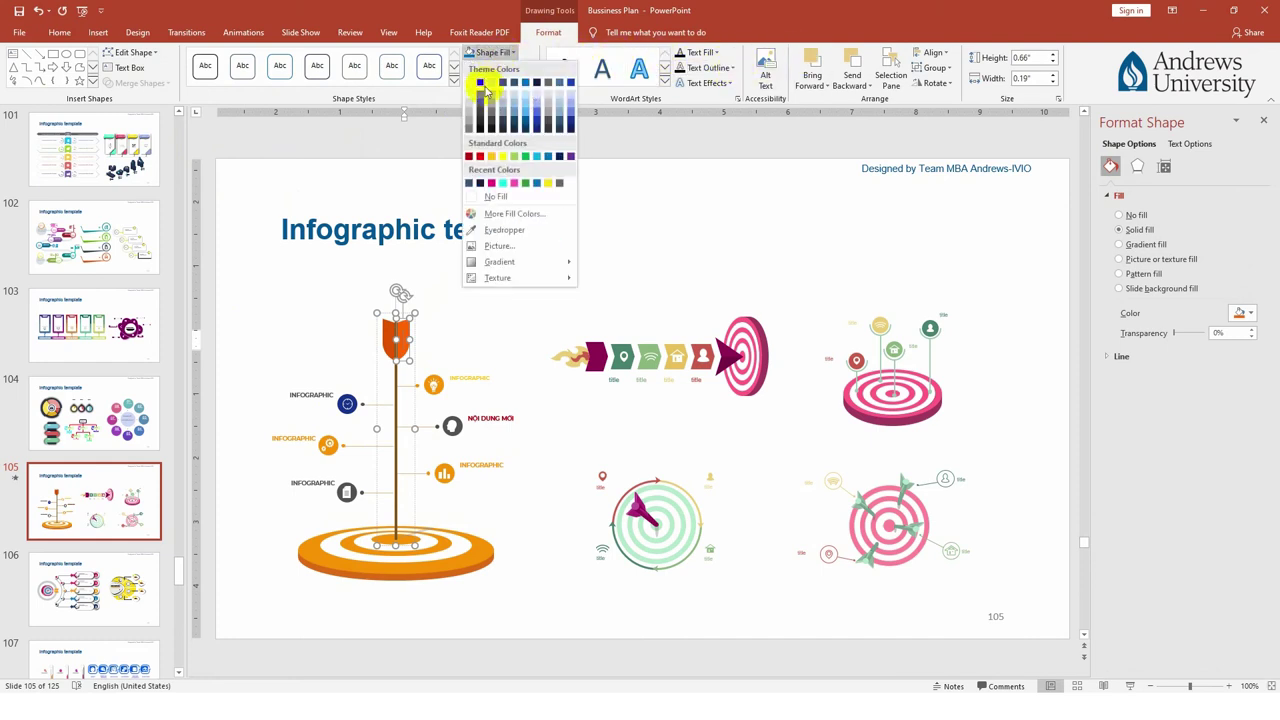
click(537, 127)
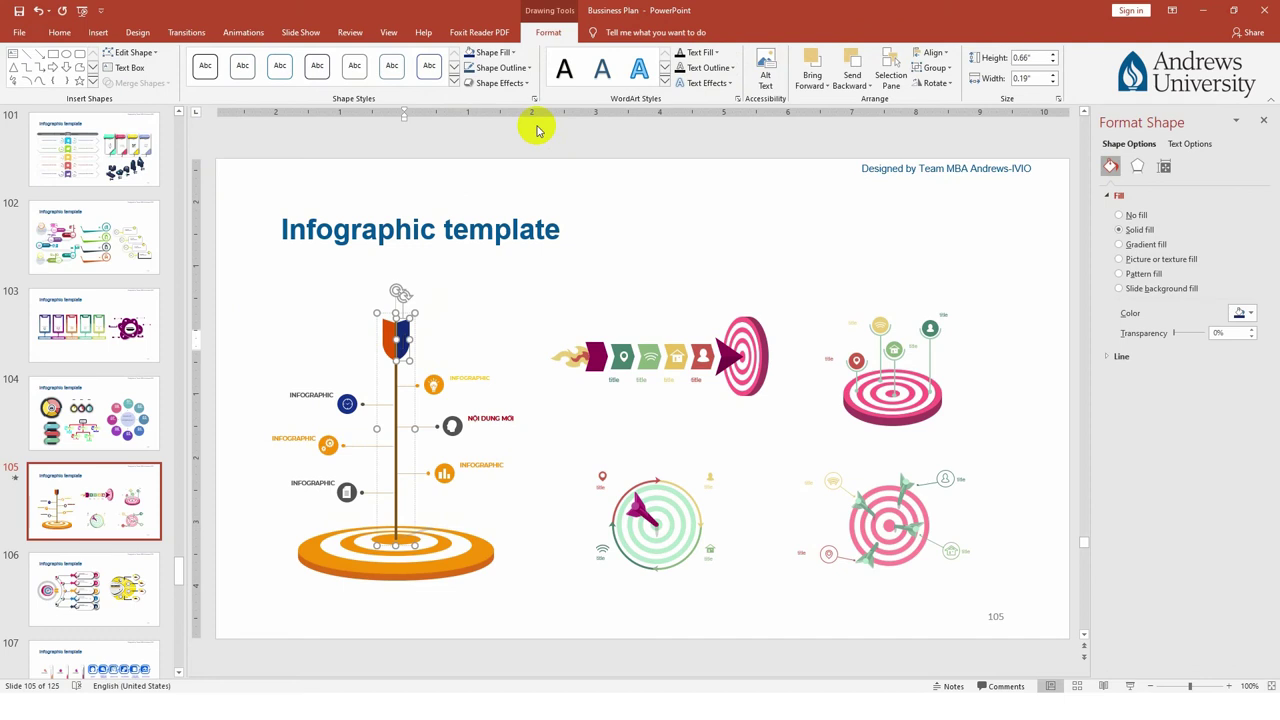
click(464, 300)
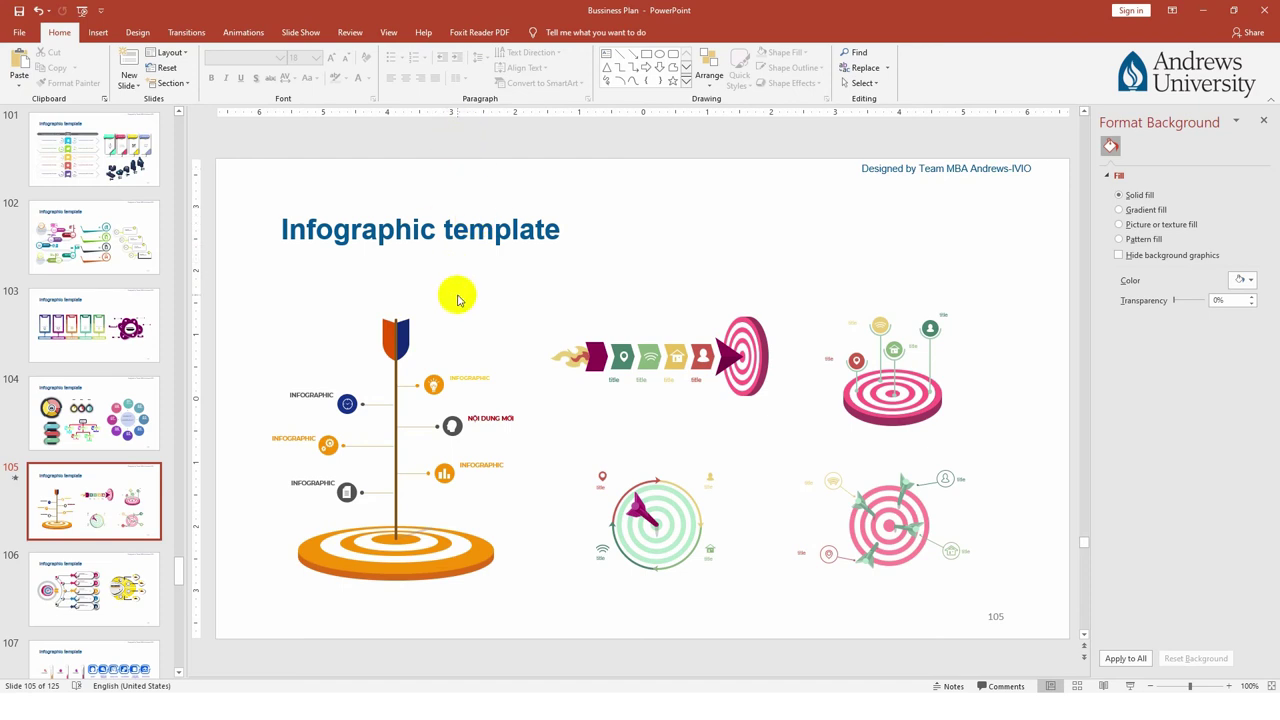
Select the orange target's rings and check their fill colours, leaving them unchanged
click(390, 337)
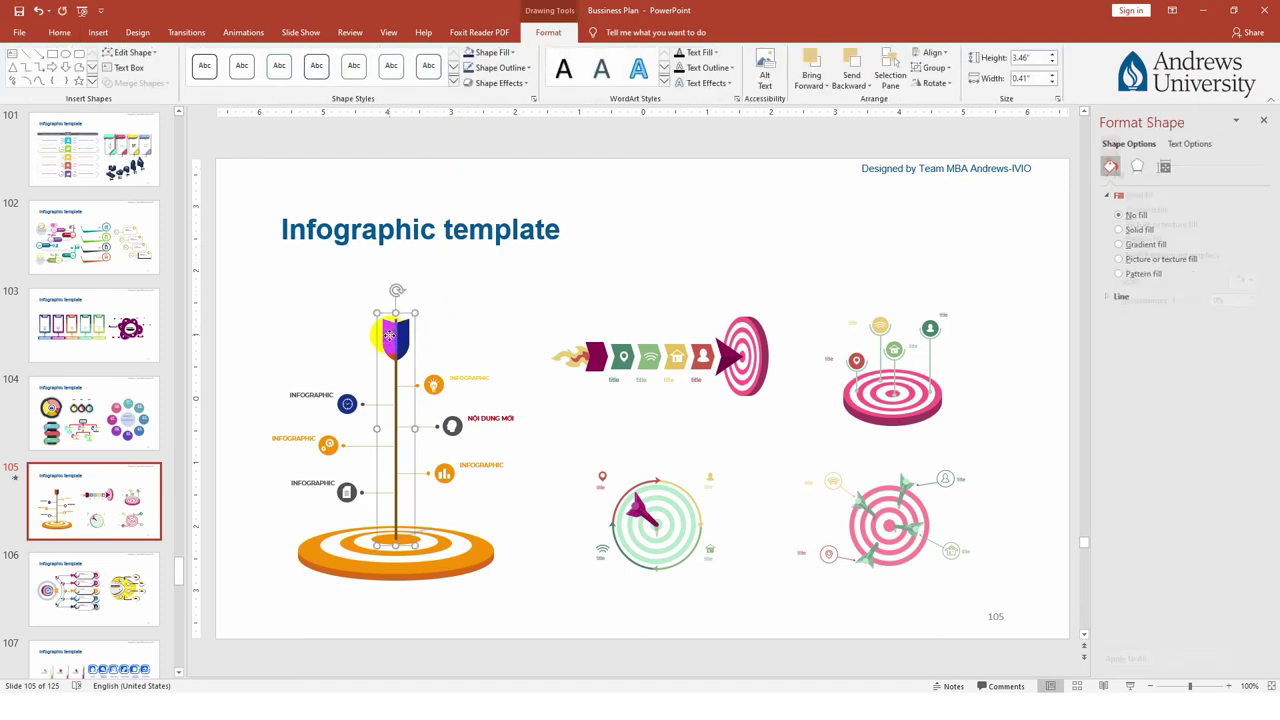
click(440, 556)
click(507, 57)
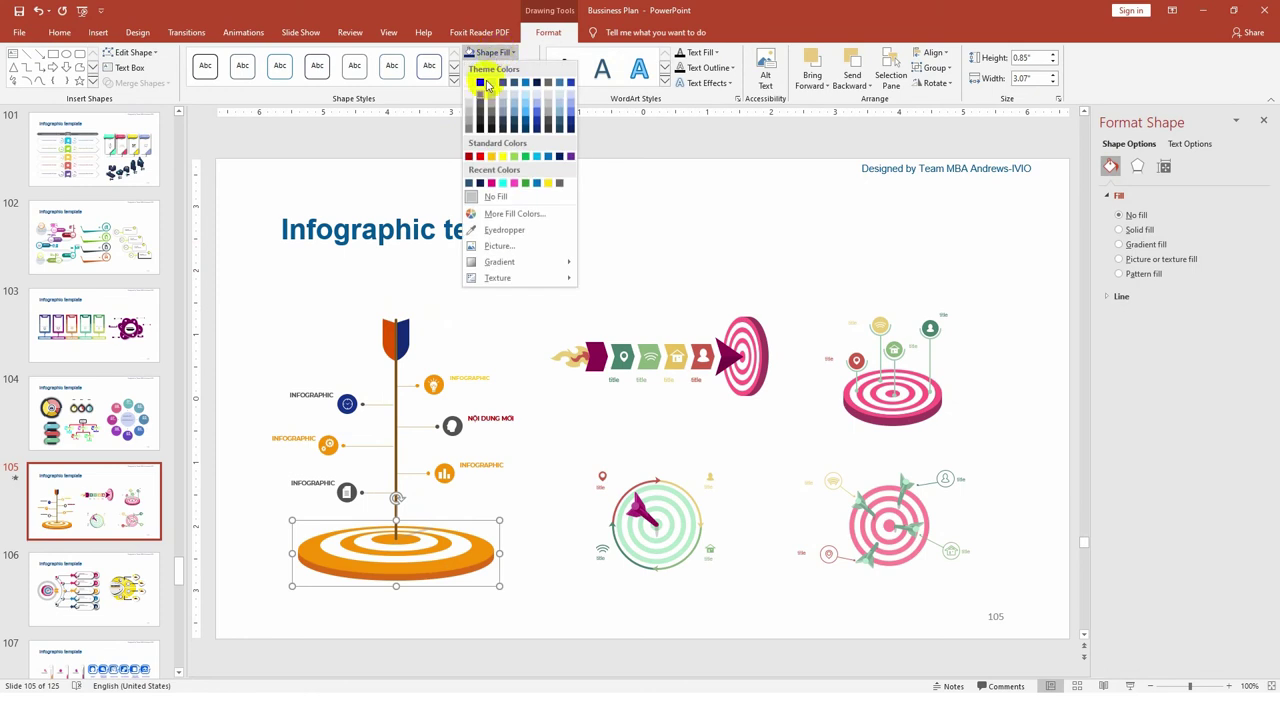
click(471, 508)
click(468, 562)
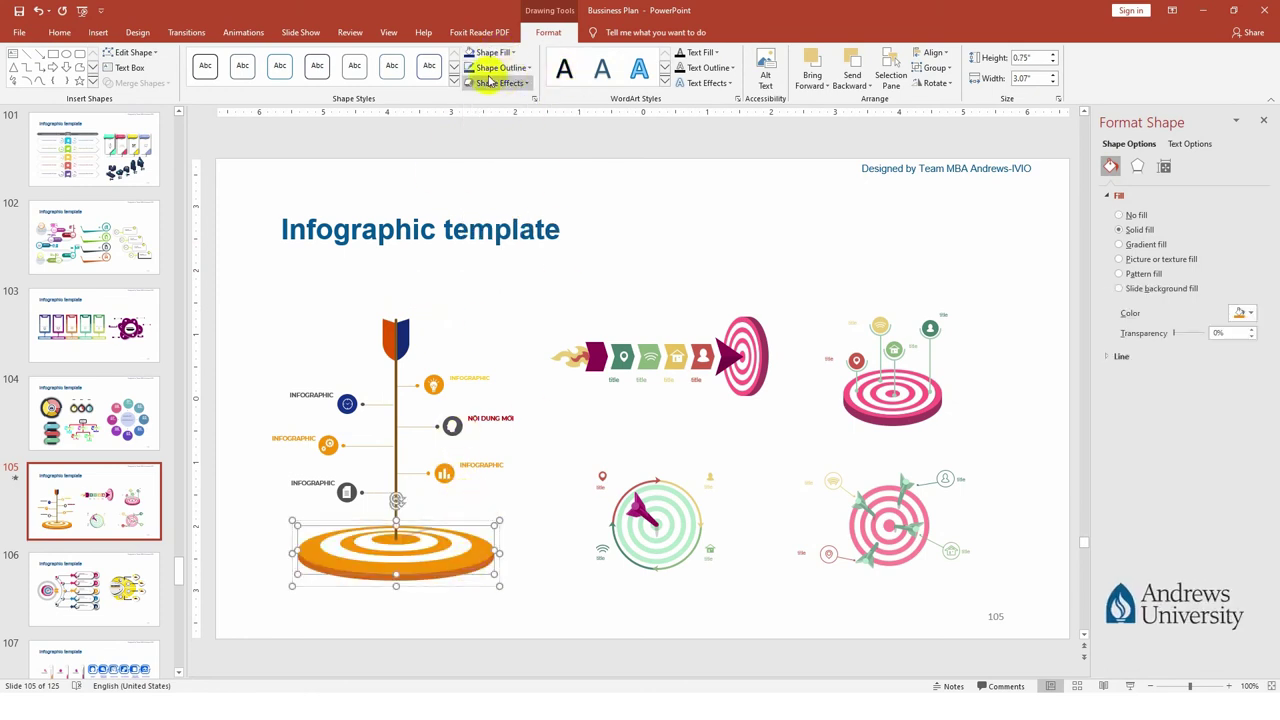
click(186, 32)
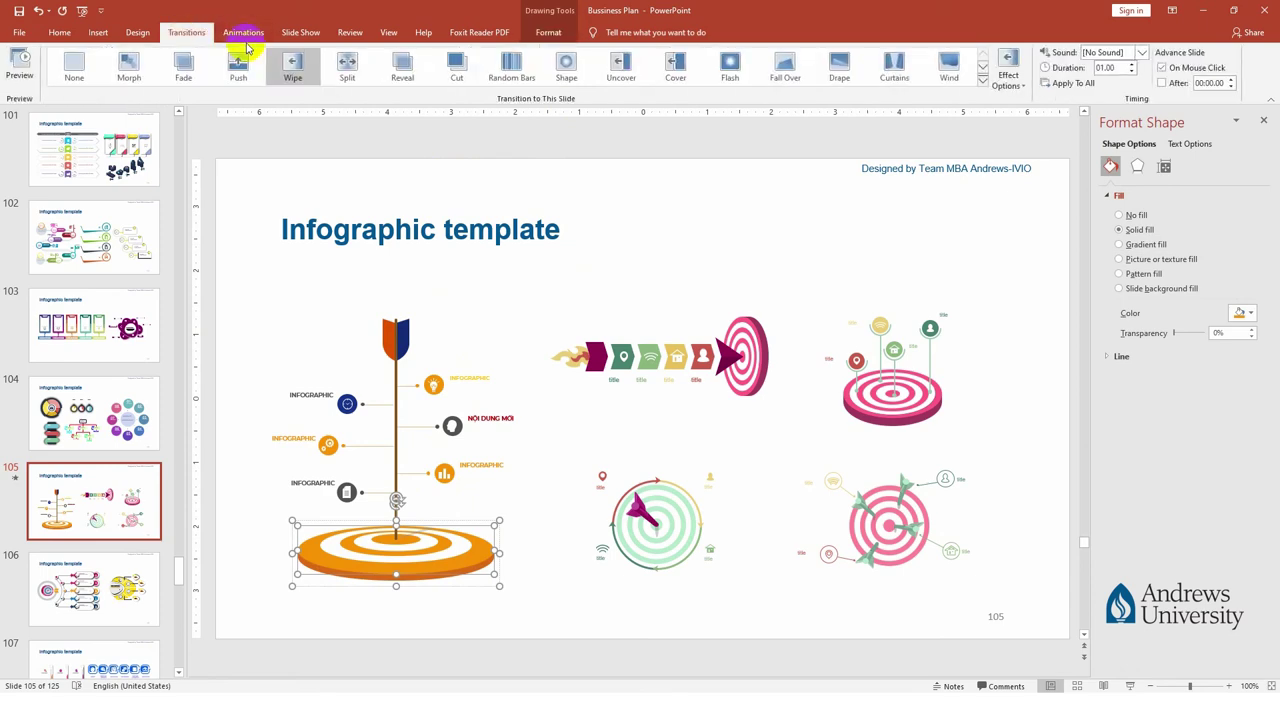
Apply the Push transition to slide 105
click(243, 32)
click(196, 34)
click(239, 65)
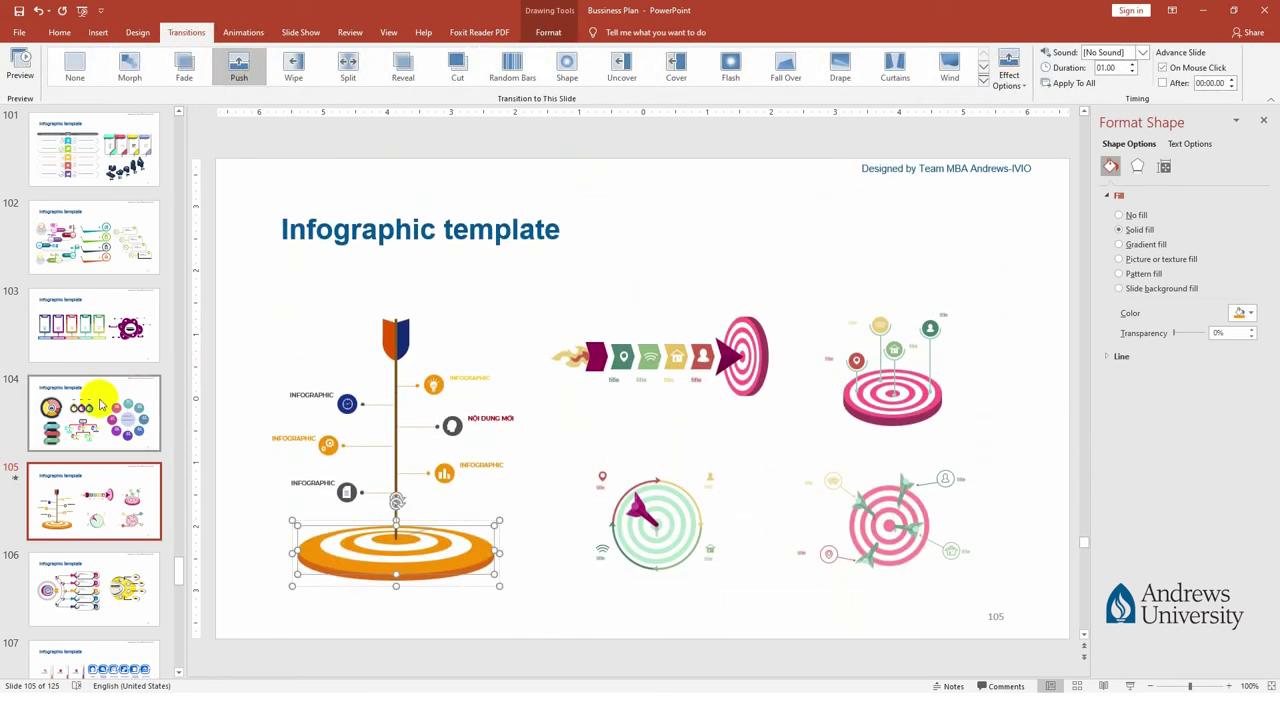
Scroll down the thumbnail pane and view slides 124, 123 and 122
scroll(100, 400, down, 3)
scroll(100, 398, down, 3)
scroll(100, 398, down, 2)
scroll(105, 395, down, 3)
scroll(107, 392, down, 2)
scroll(107, 392, down, 5)
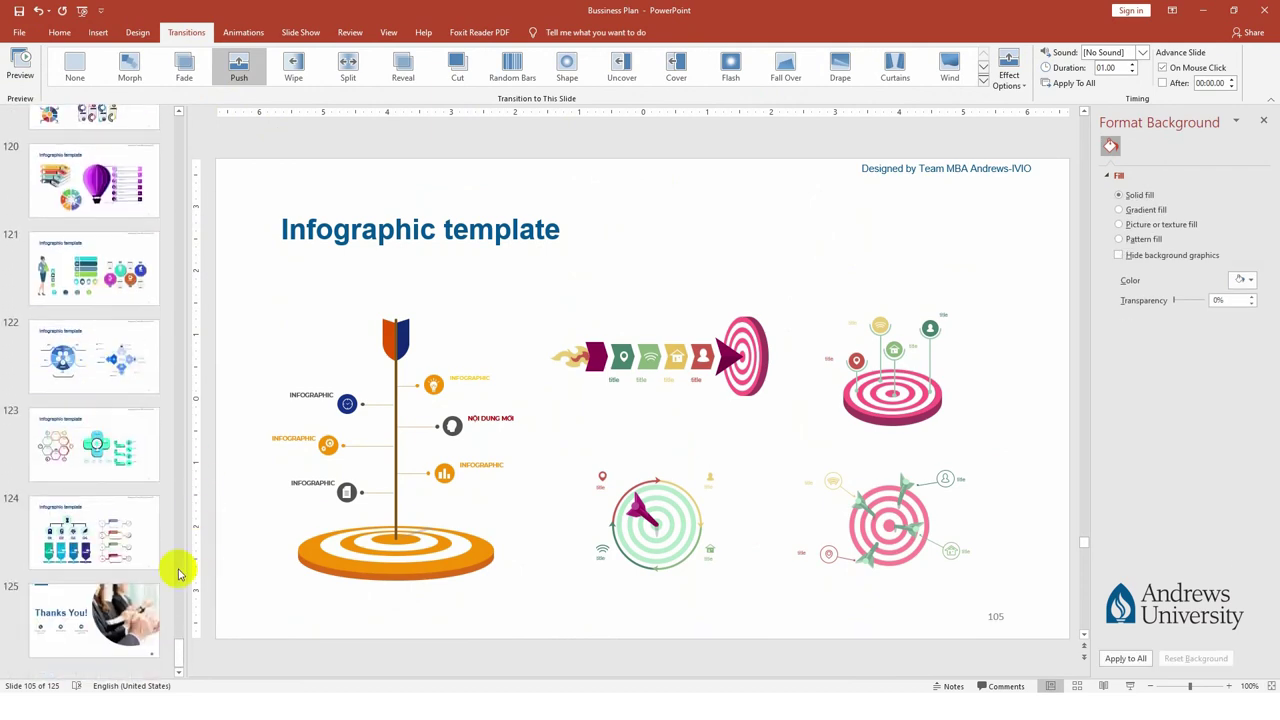
click(110, 540)
click(86, 420)
click(67, 378)
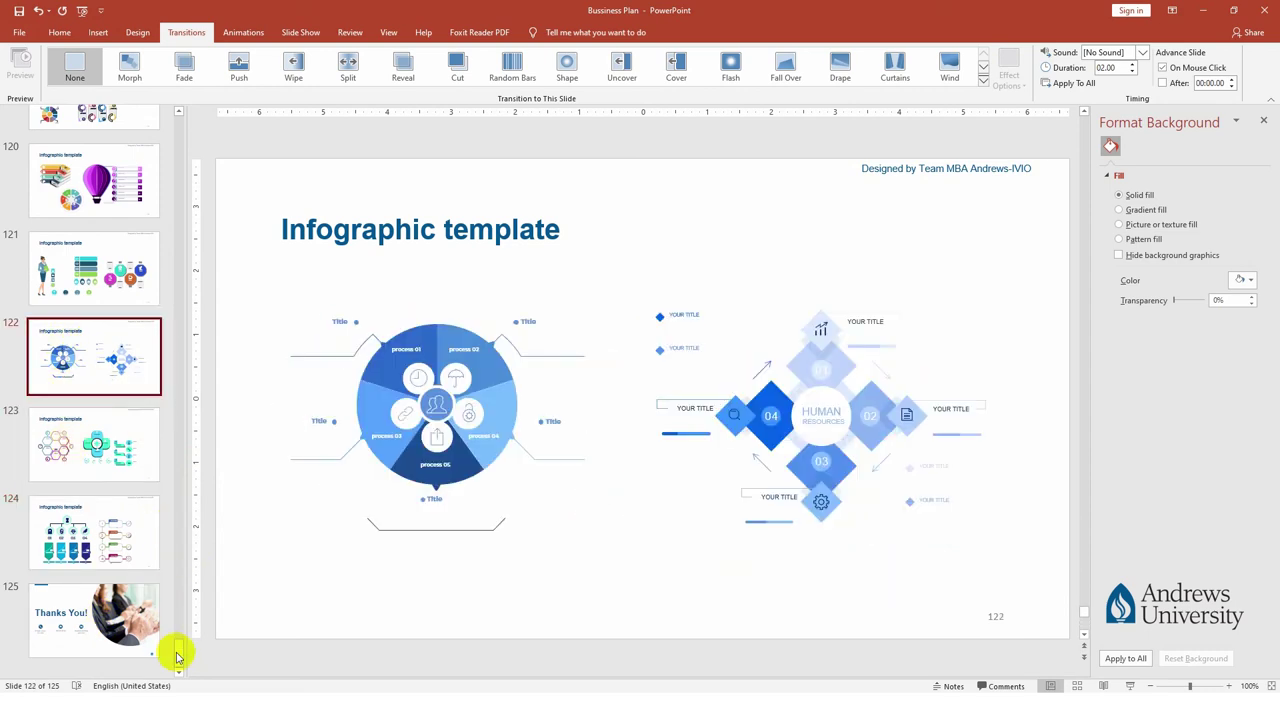
View the Area Chart and Mind Map slides, then go to slide 125, the closing Thanks You! slide
drag(172, 642, 158, 440)
scroll(110, 360, up, 2)
click(63, 277)
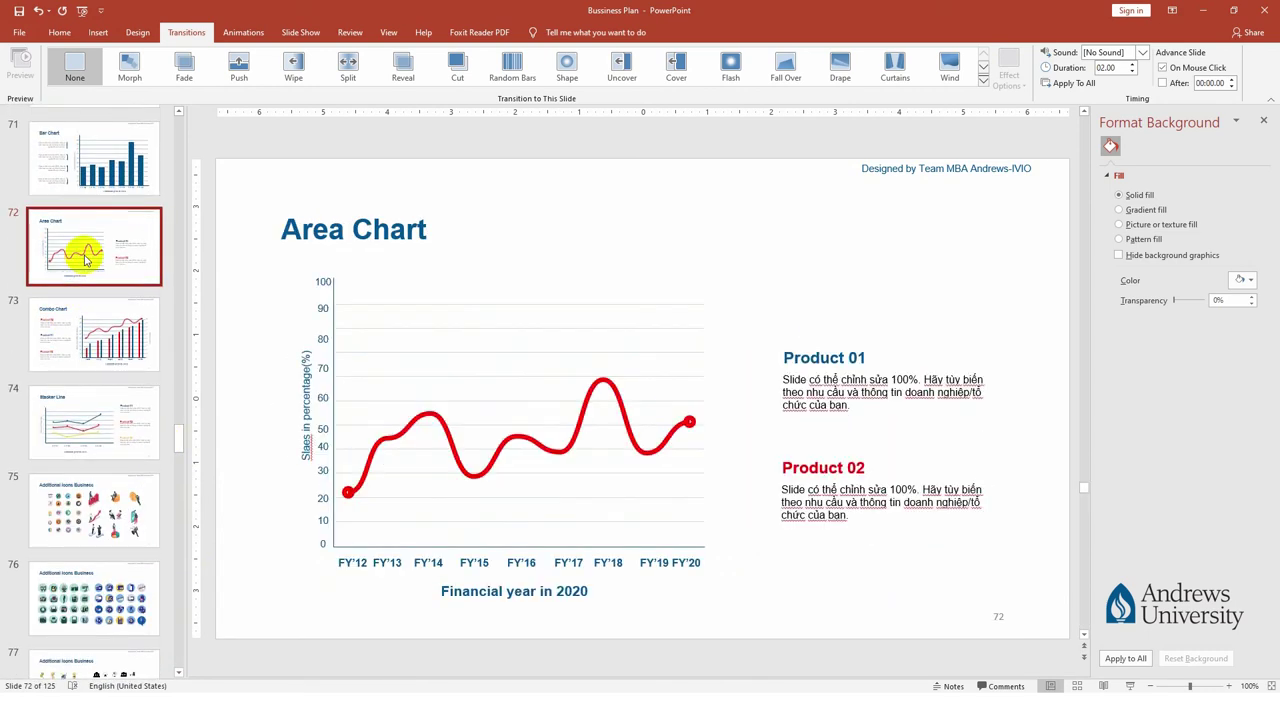
drag(172, 452, 177, 400)
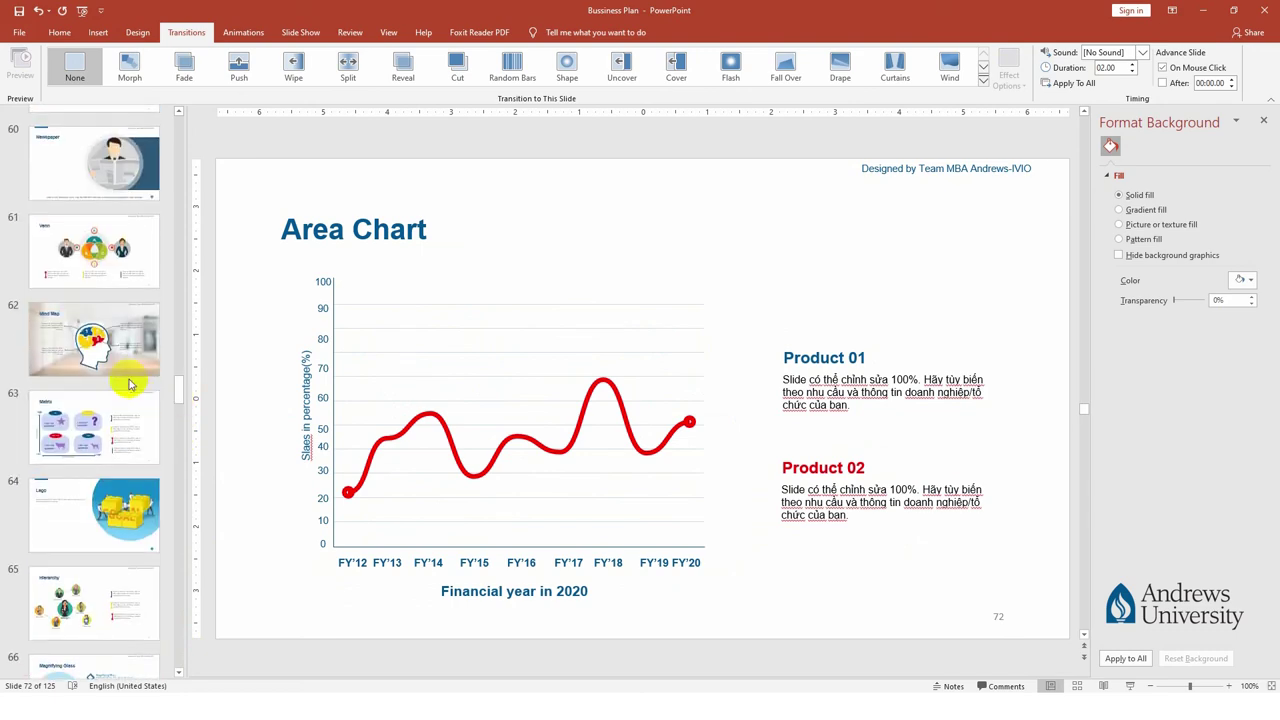
click(135, 360)
drag(183, 400, 178, 675)
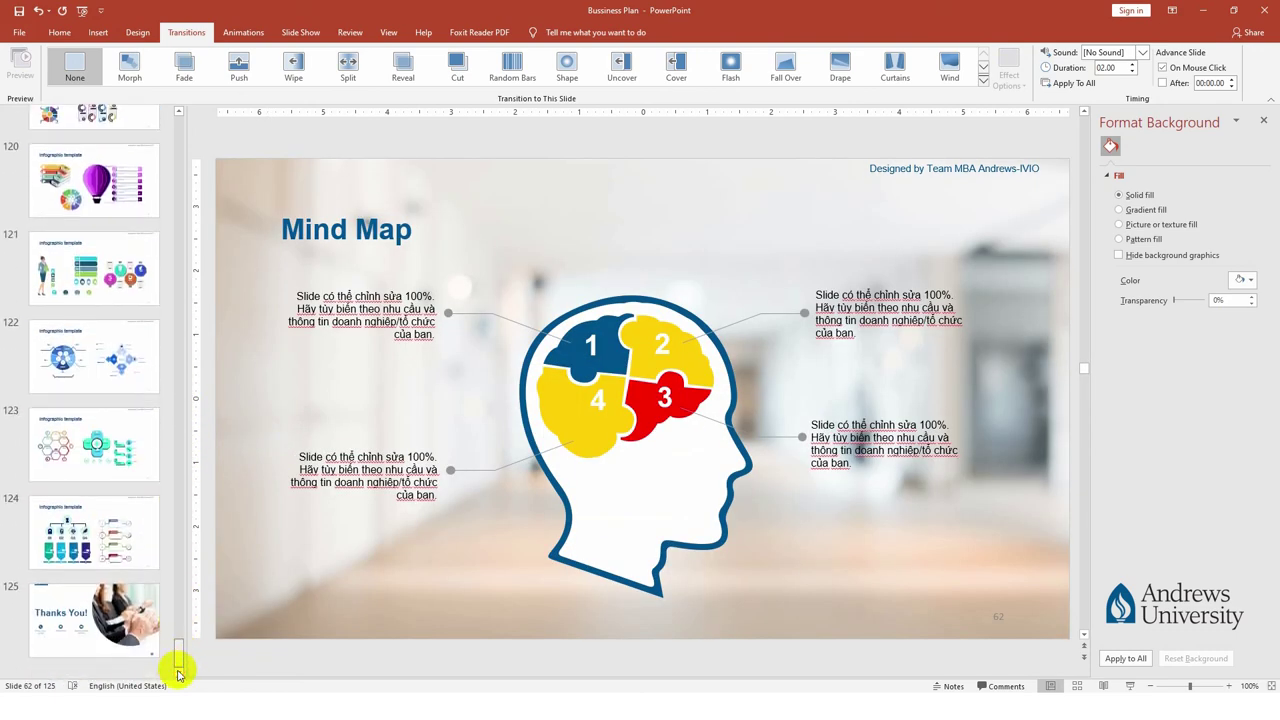
click(55, 608)
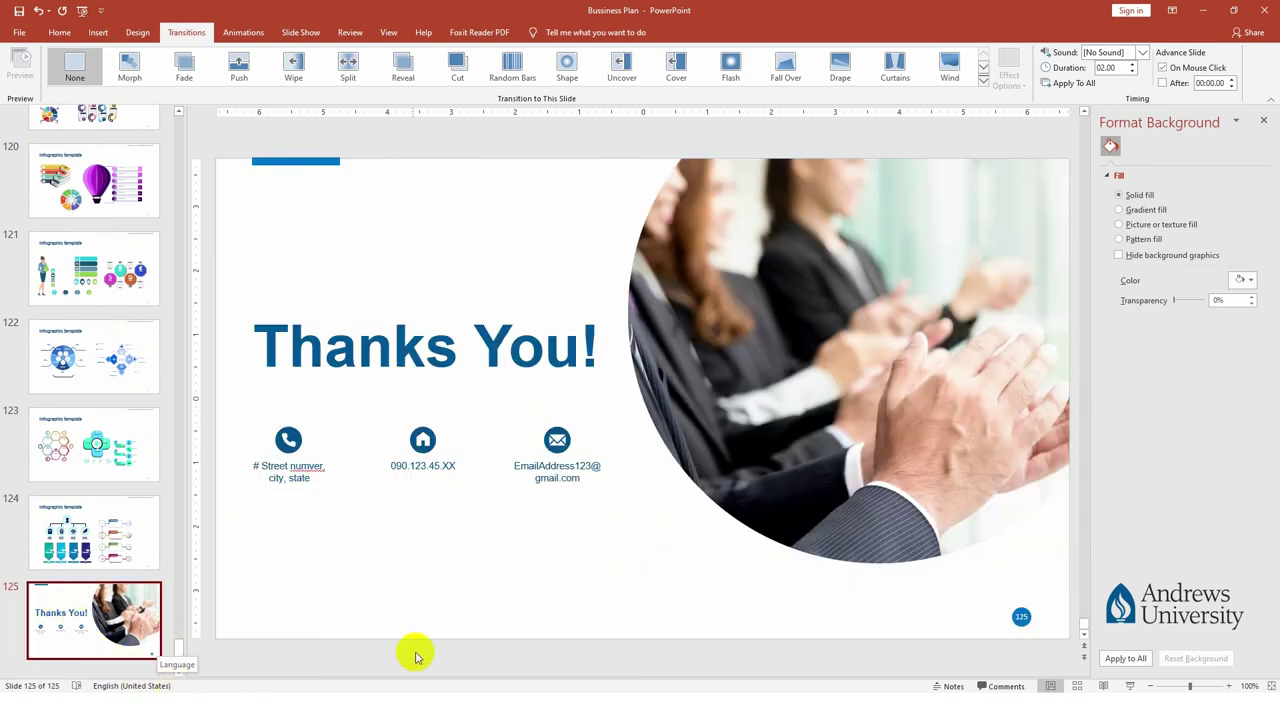
click(743, 426)
key(Delete)
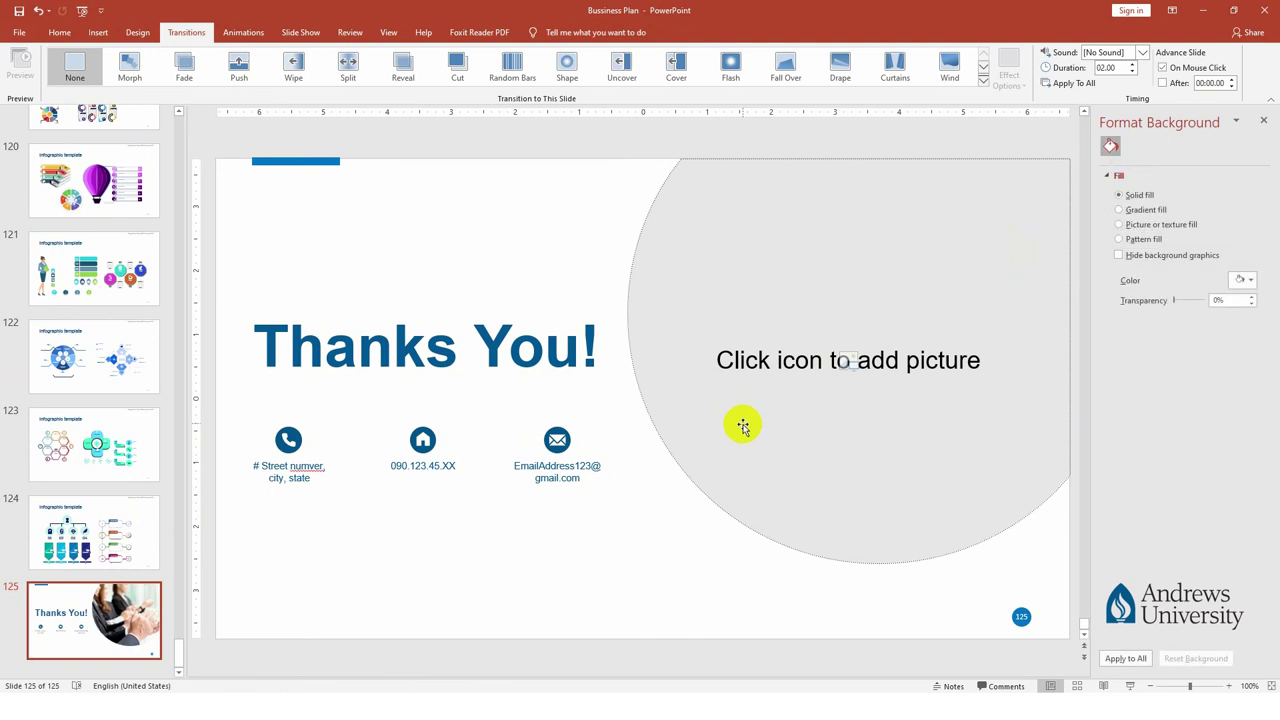
key(ctrl+z)
click(529, 577)
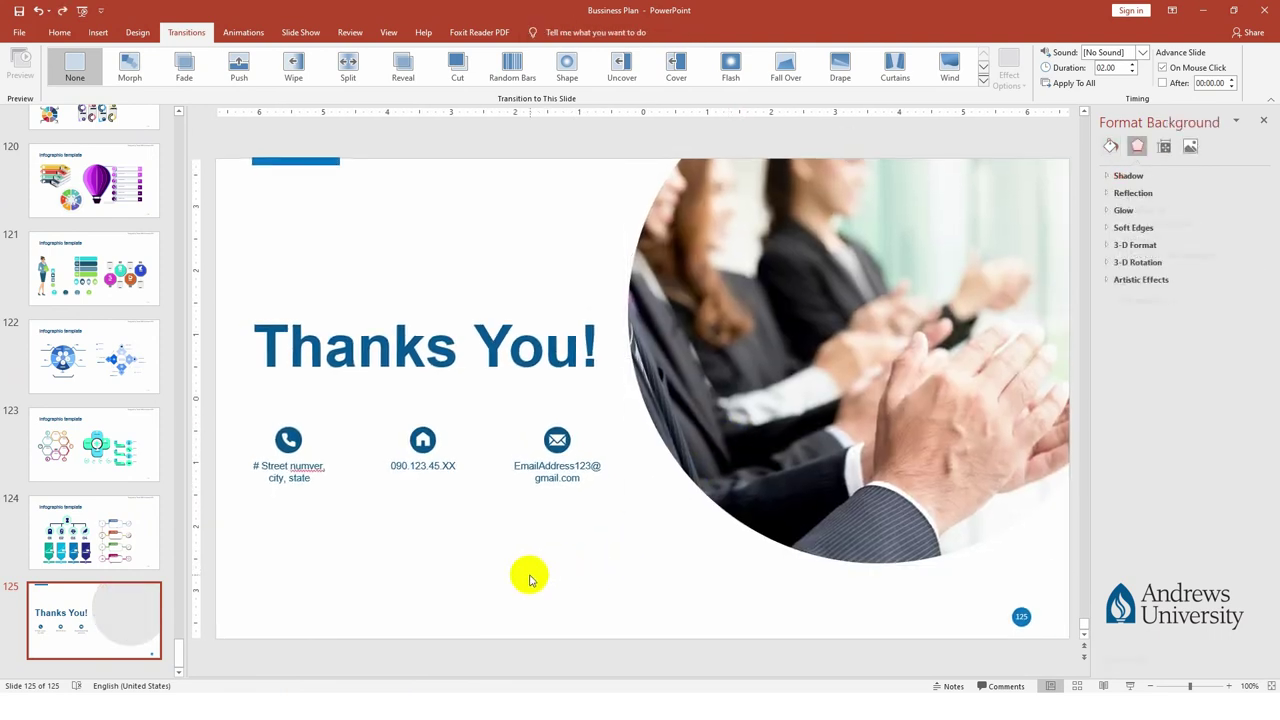